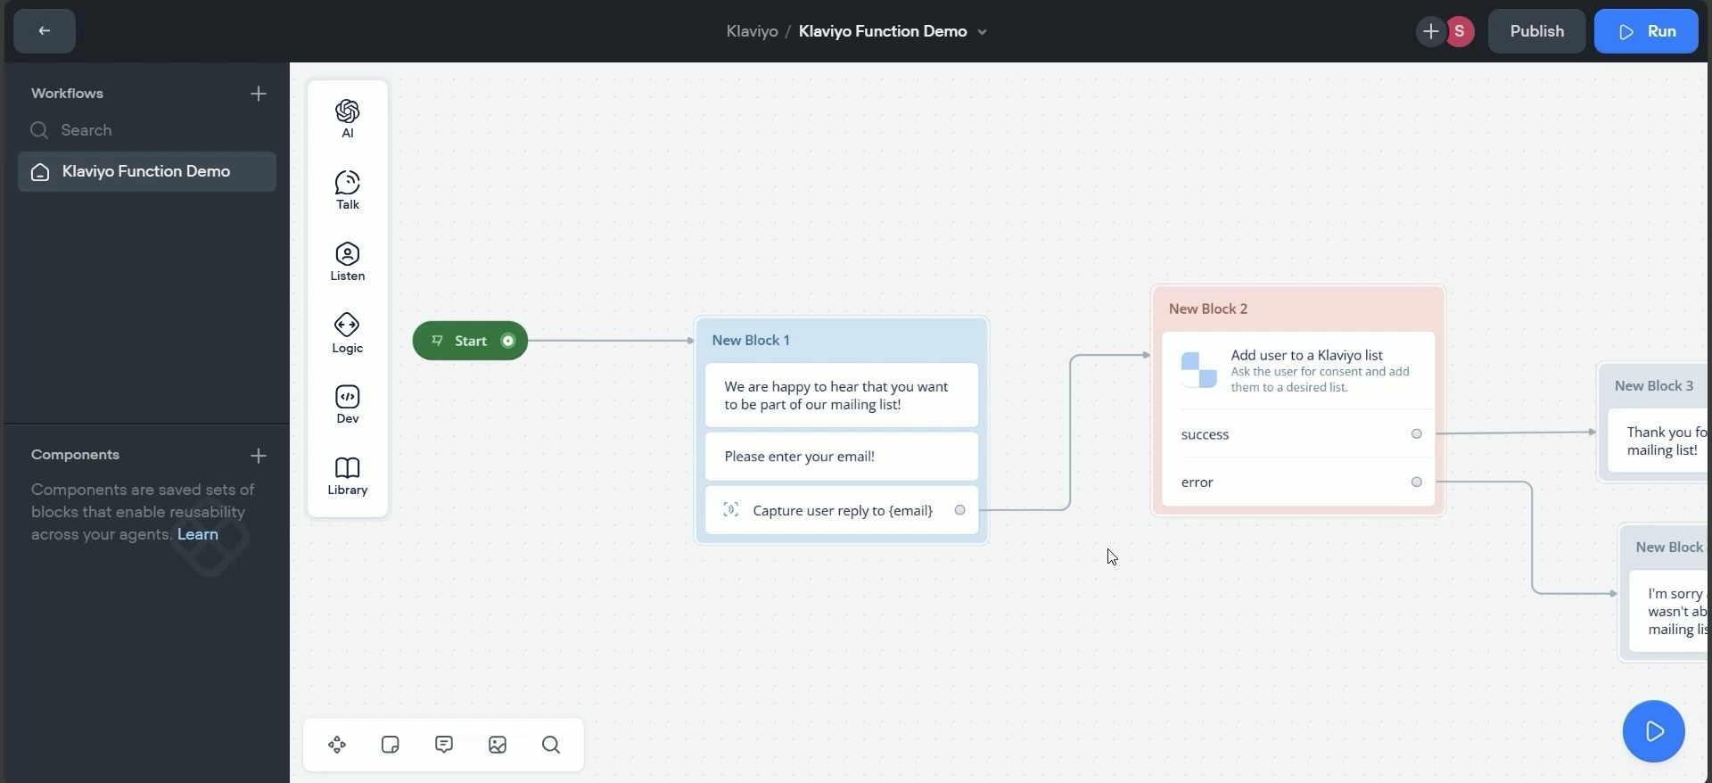
# Delete the {email} chip and the SUU3wF list ID from New Block 2's function inputs.
pyautogui.click(1328, 310)
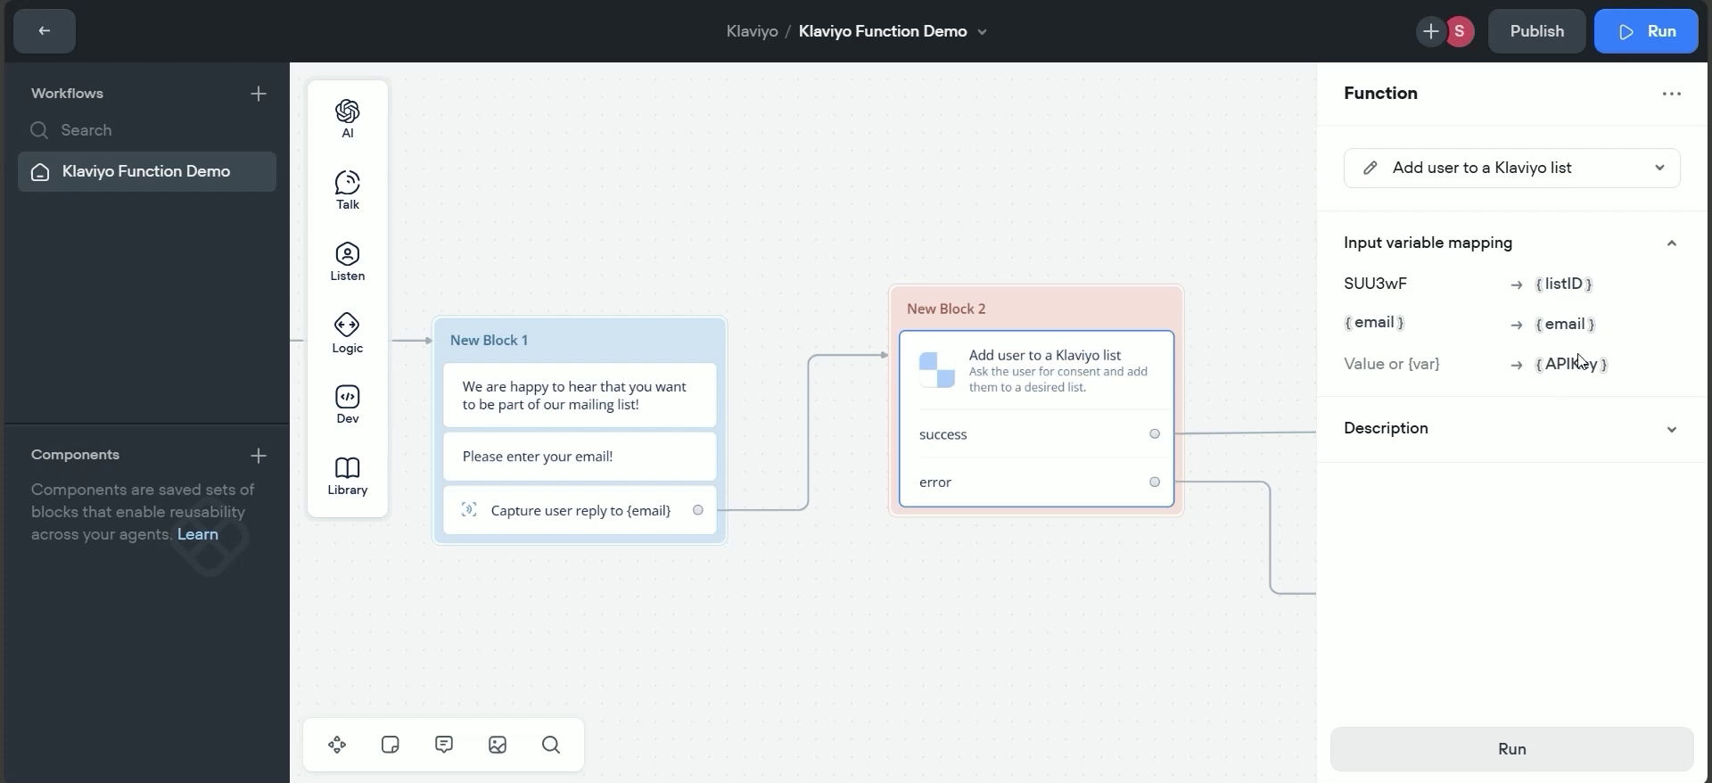
pyautogui.click(1456, 326)
pyautogui.press('BackSpace')
pyautogui.click(1426, 283)
pyautogui.press('BackSpace')
pyautogui.press('BackSpace')
pyautogui.press('BackSpace')
pyautogui.press('BackSpace')
pyautogui.press('BackSpace')
pyautogui.press('BackSpace')
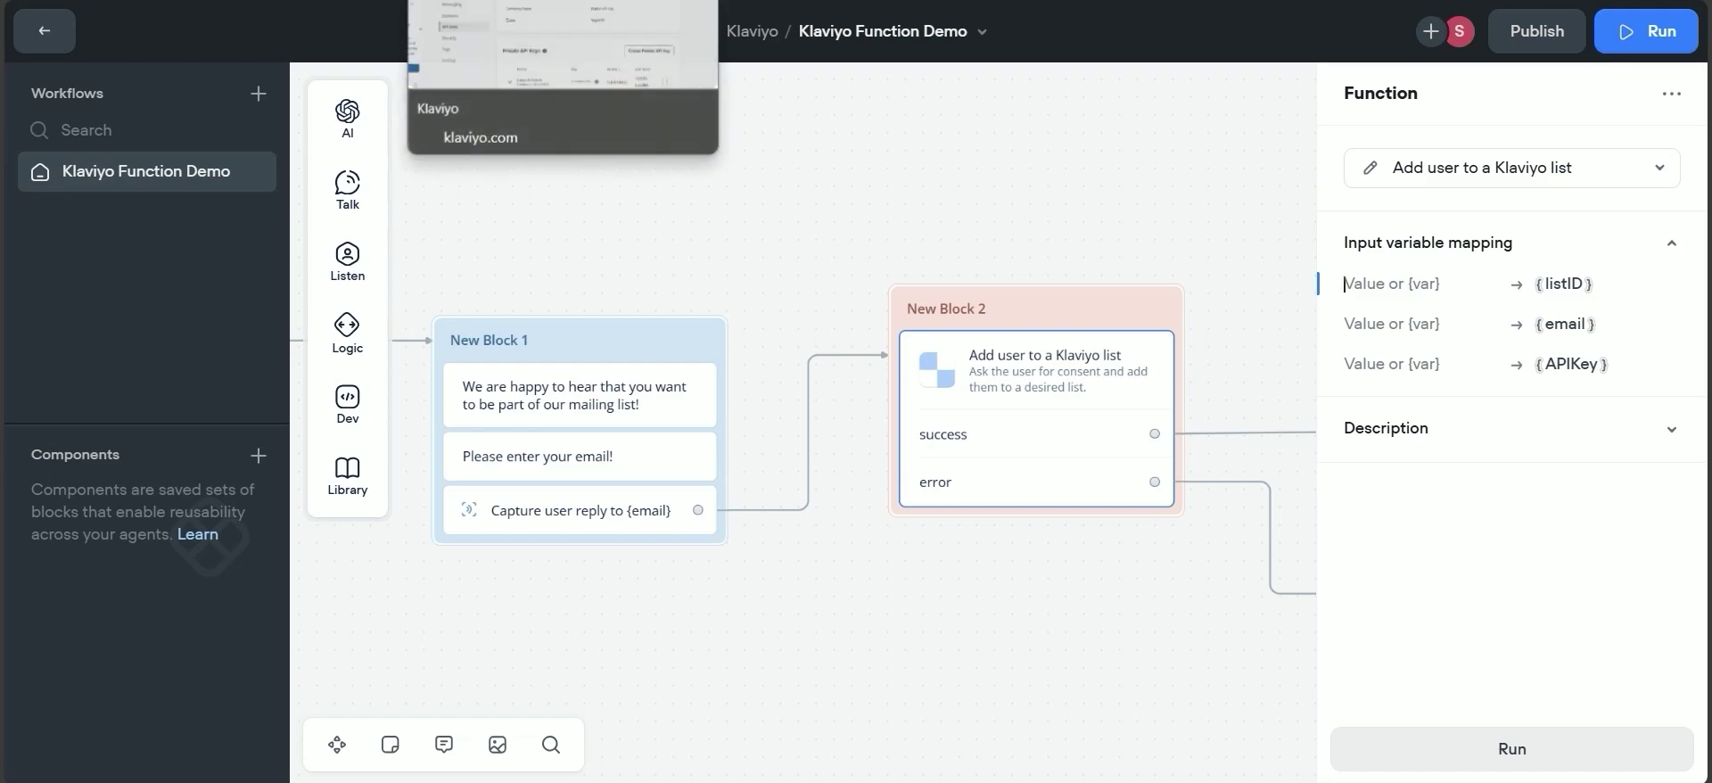
pyautogui.click(286, 1)
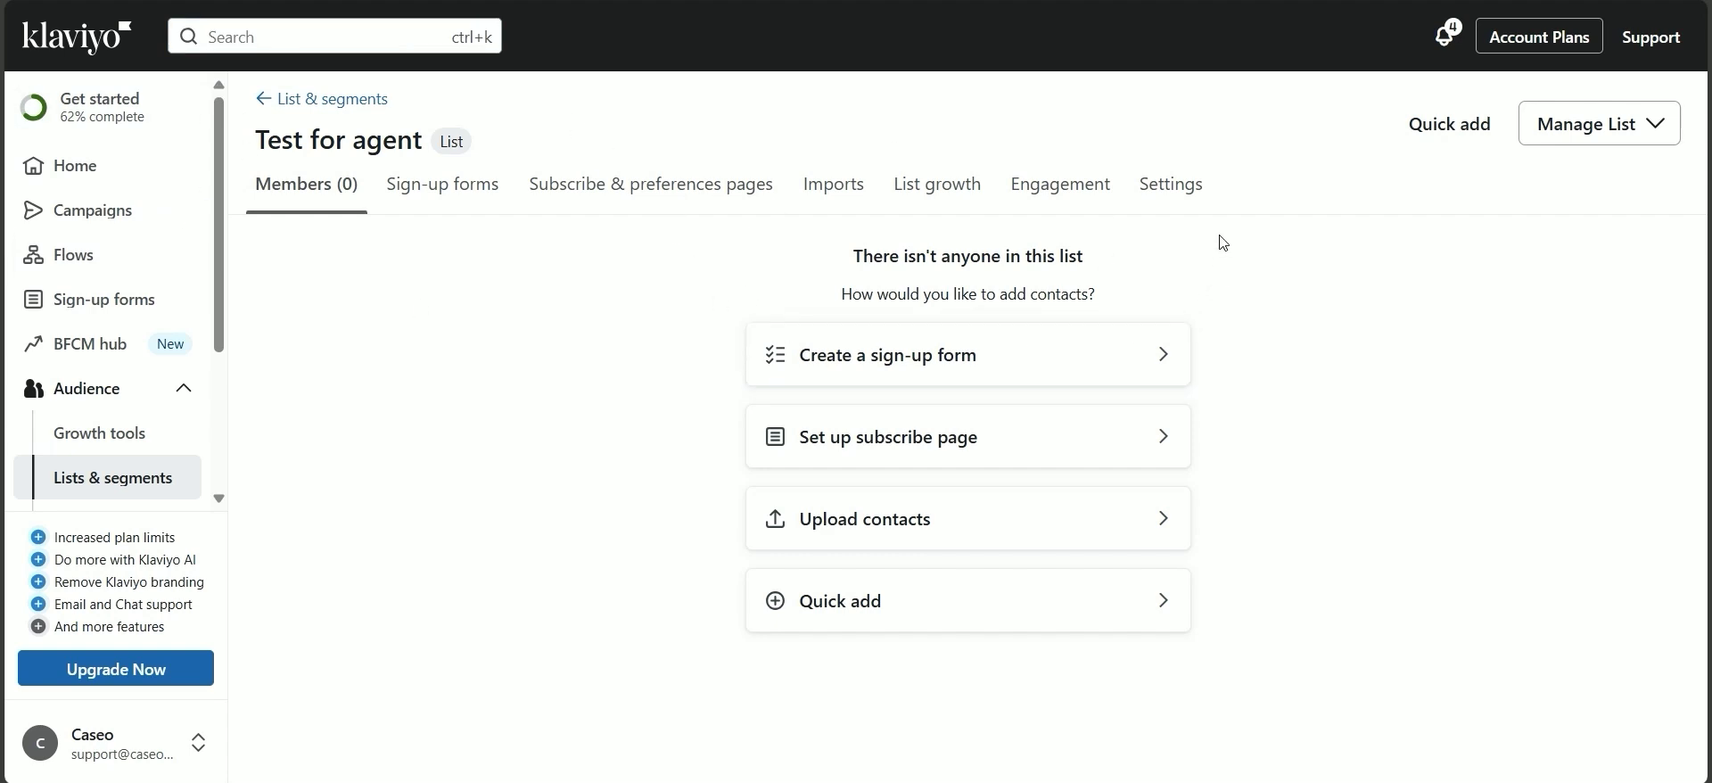
# Open the Test for agent list's Settings and select its list ID SUU3wF.
pyautogui.click(1186, 191)
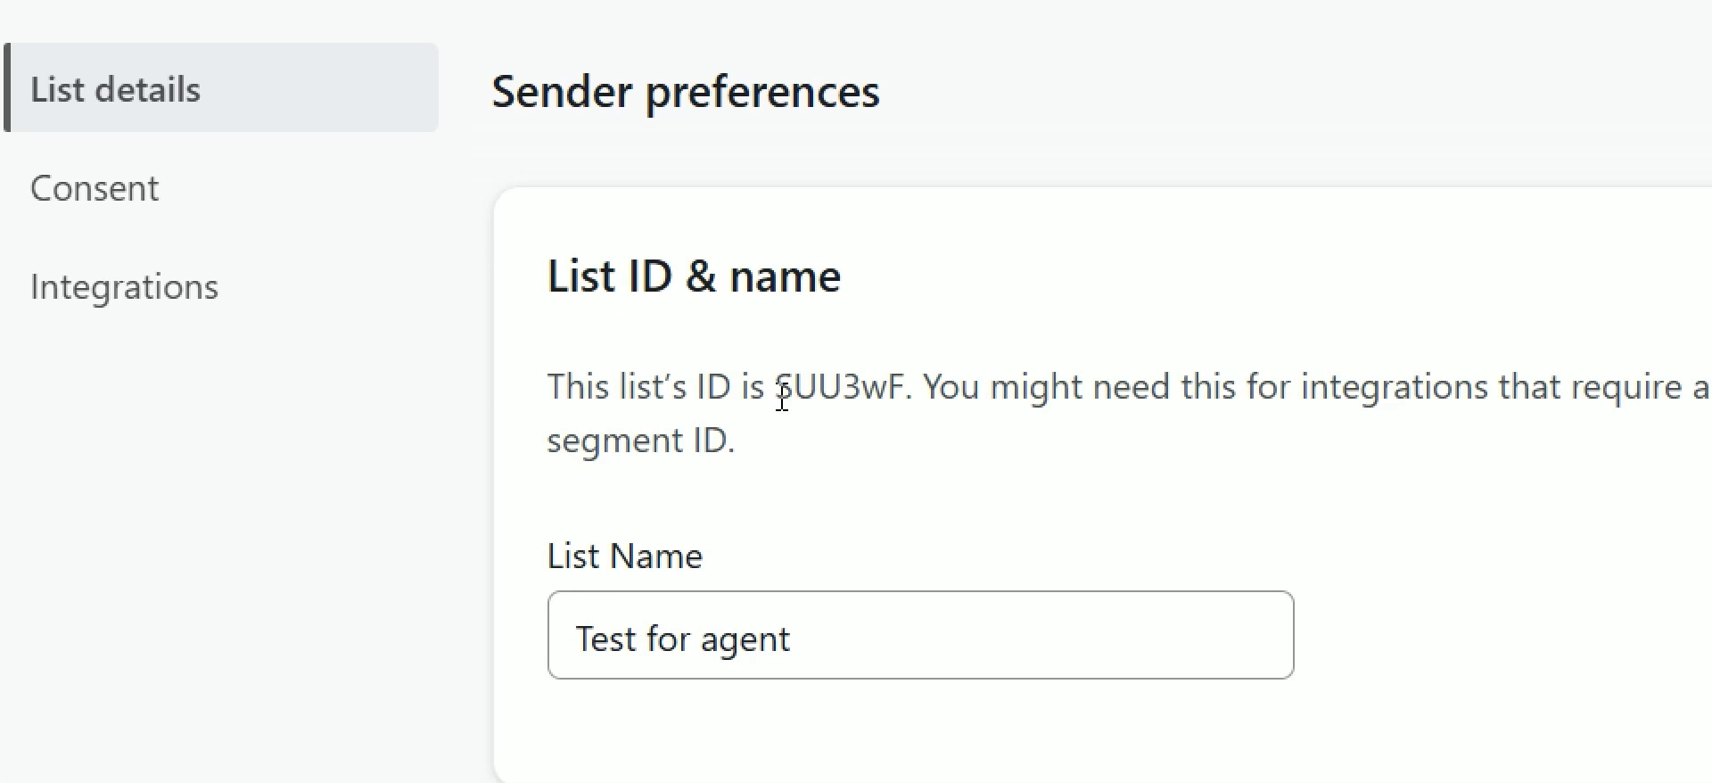
pyautogui.moveTo(776, 393); pyautogui.dragTo(910, 390)
pyautogui.hotkey('ctrl', 'c')
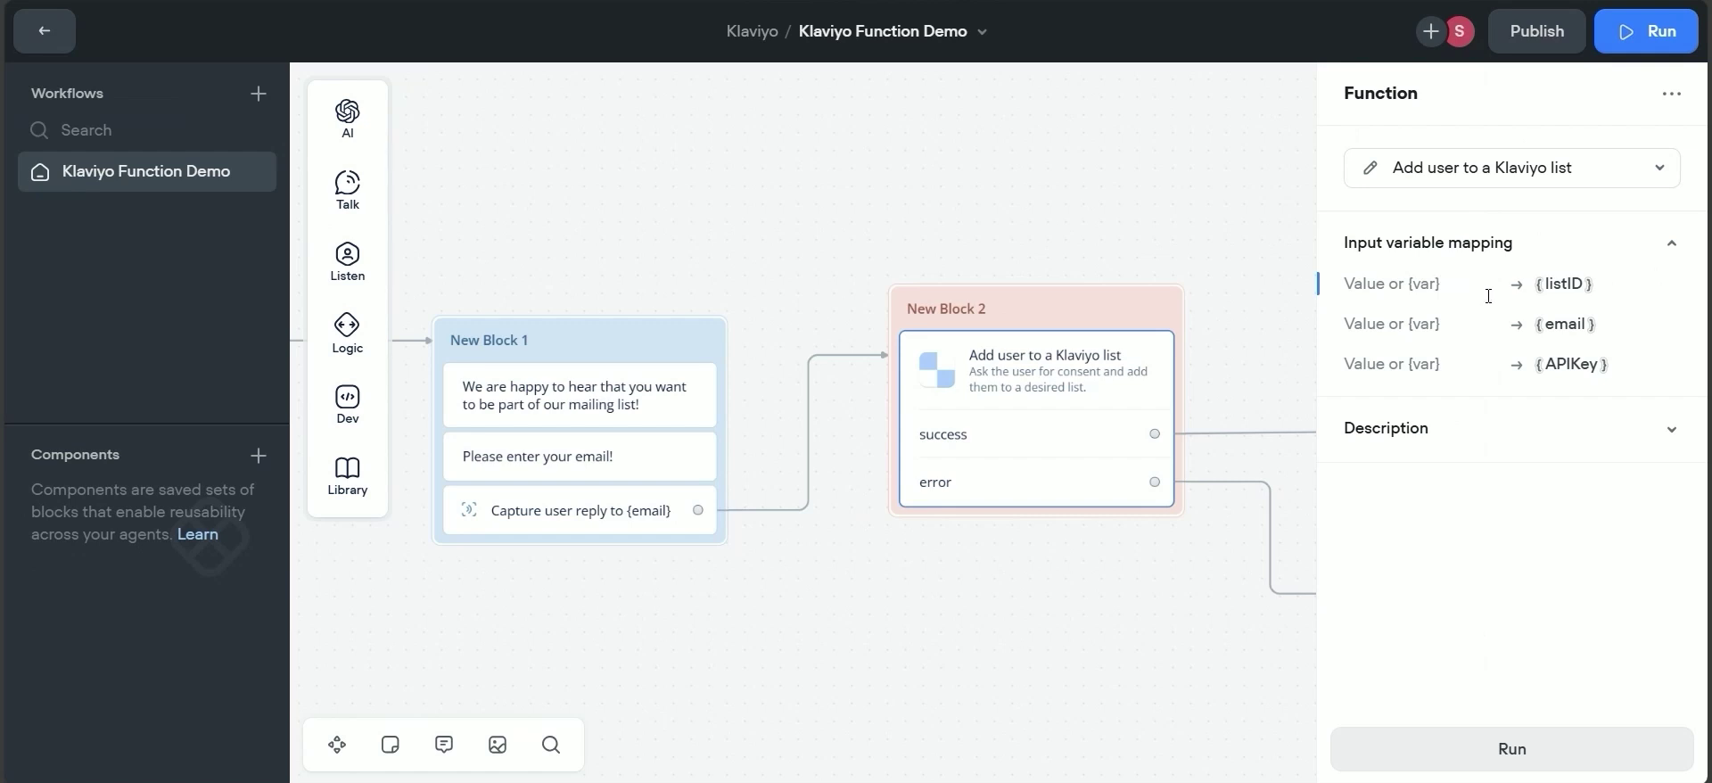
# Paste SUU3wF into the Klaviyo function's listID value field.
pyautogui.click(1474, 390)
pyautogui.click(1122, 397)
pyautogui.hotkey('ctrl', 'v')
pyautogui.moveTo(535, 592); pyautogui.dragTo(838, 562)
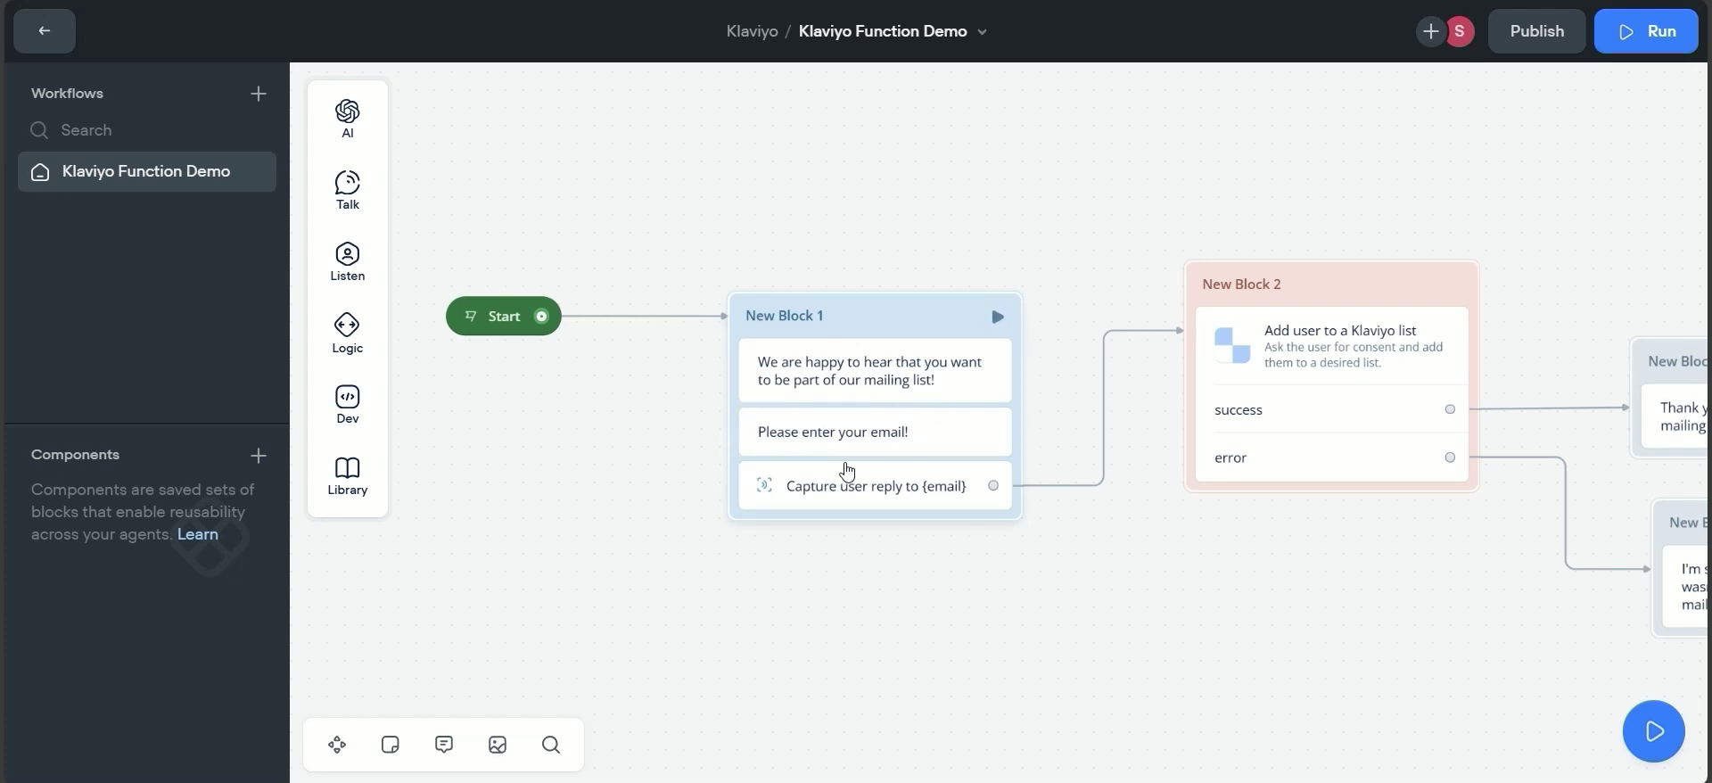
# Confirm the Capture step stores {email}, then map {email} to New Block 2's email input.
pyautogui.click(878, 486)
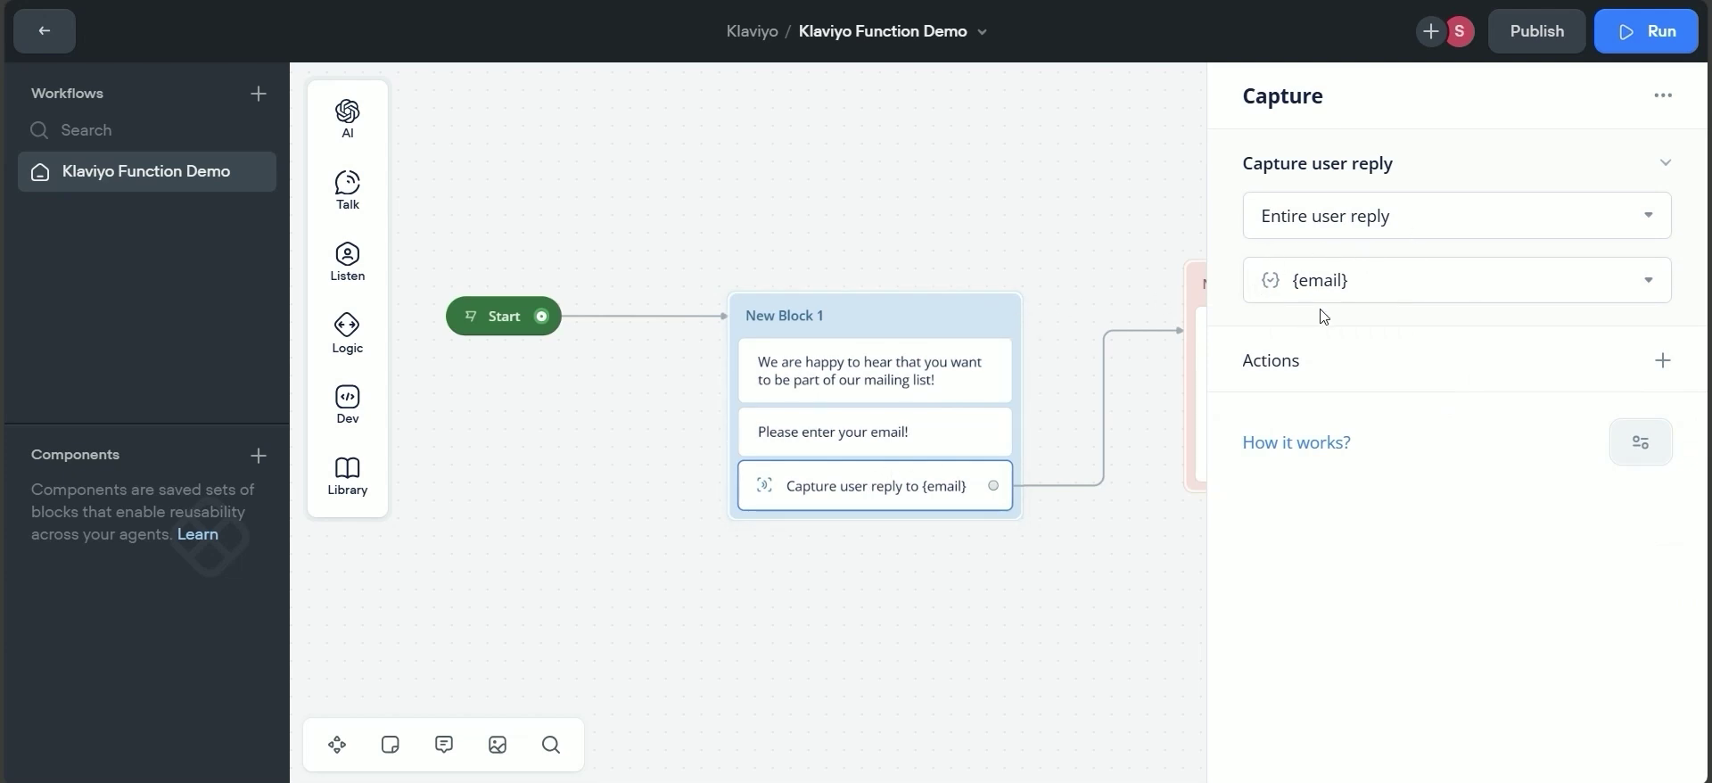
pyautogui.click(1148, 522)
pyautogui.click(1353, 283)
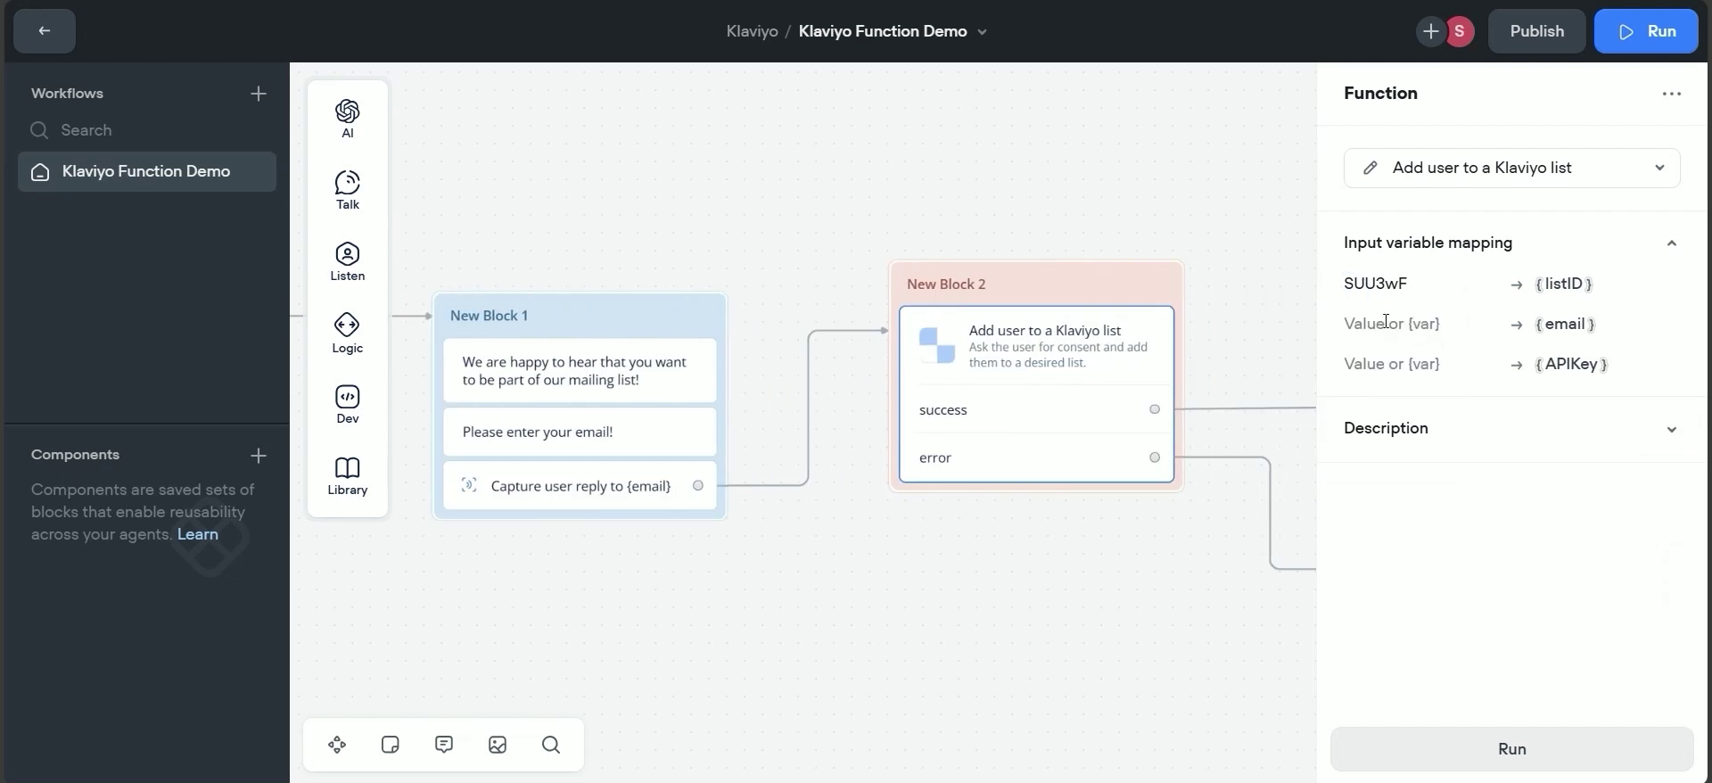
pyautogui.write('{')
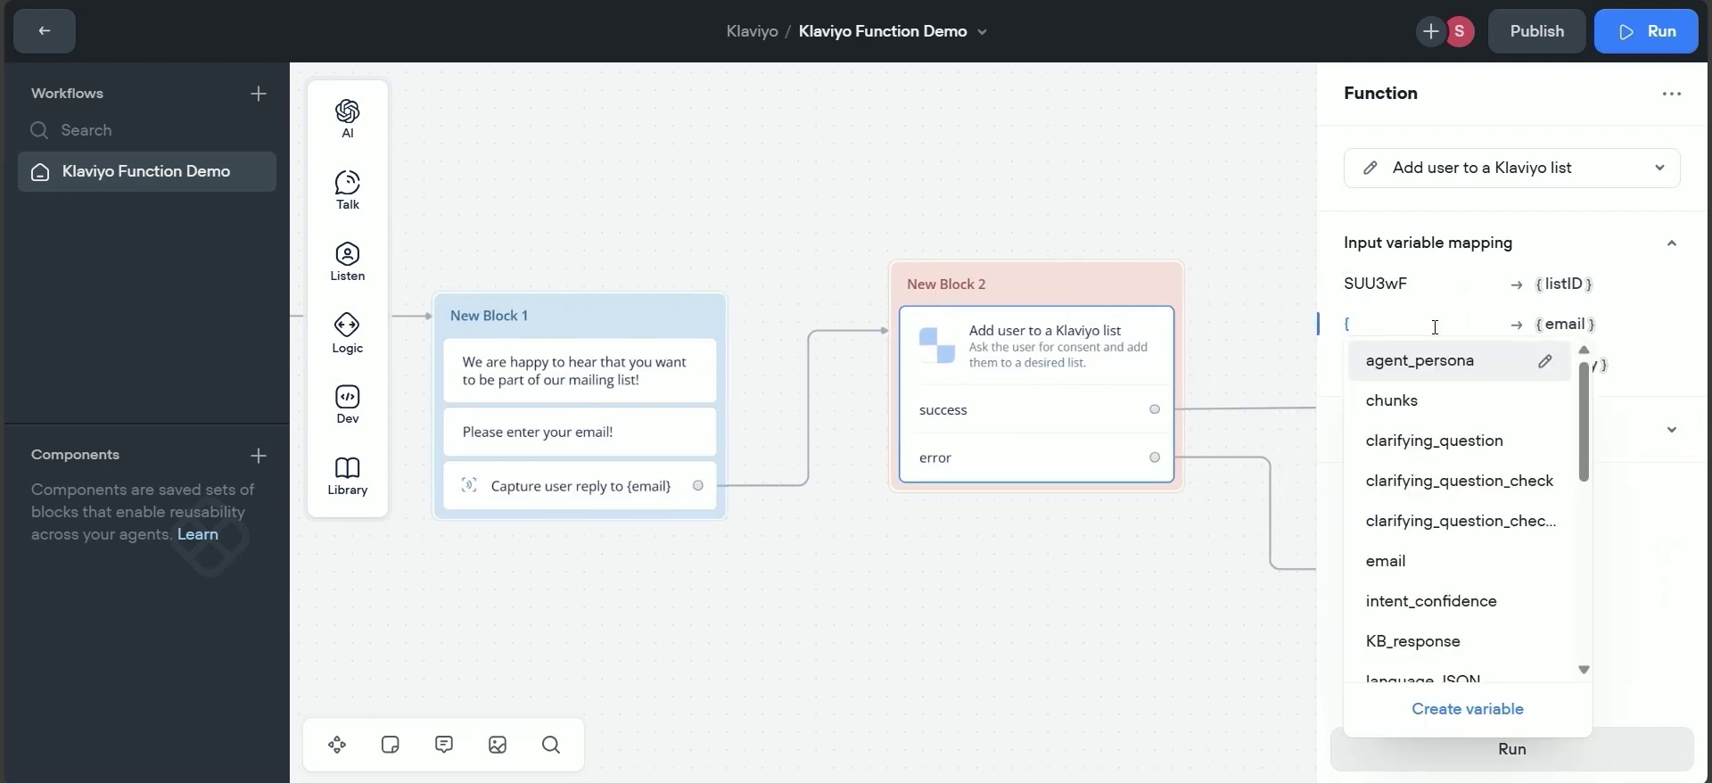
pyautogui.write('email')
pyautogui.press('Return')
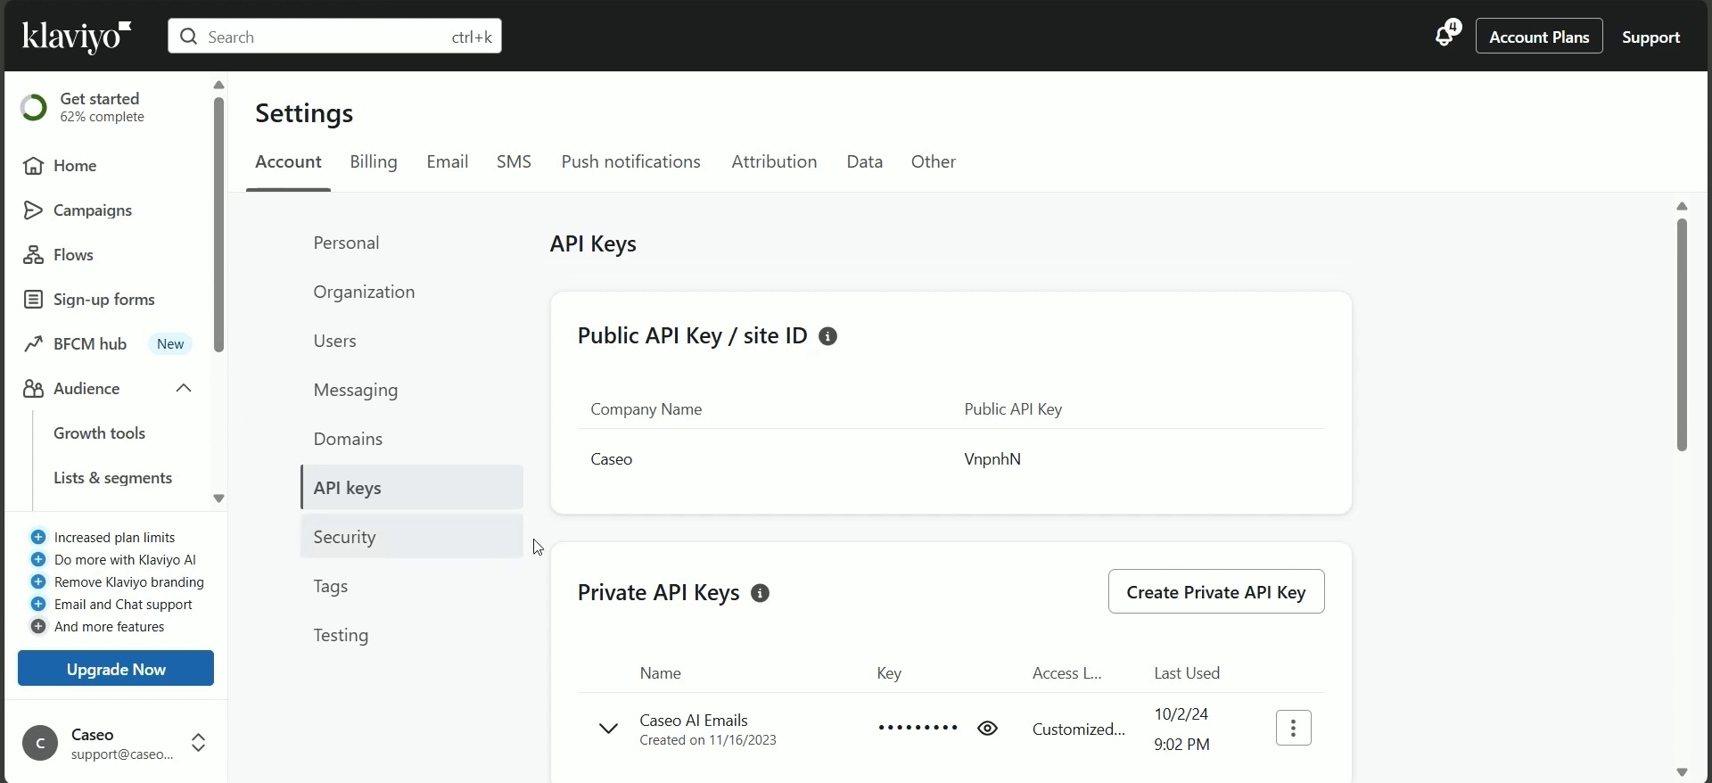
# Start a new private API key and name it Demo.
pyautogui.click(183, 744)
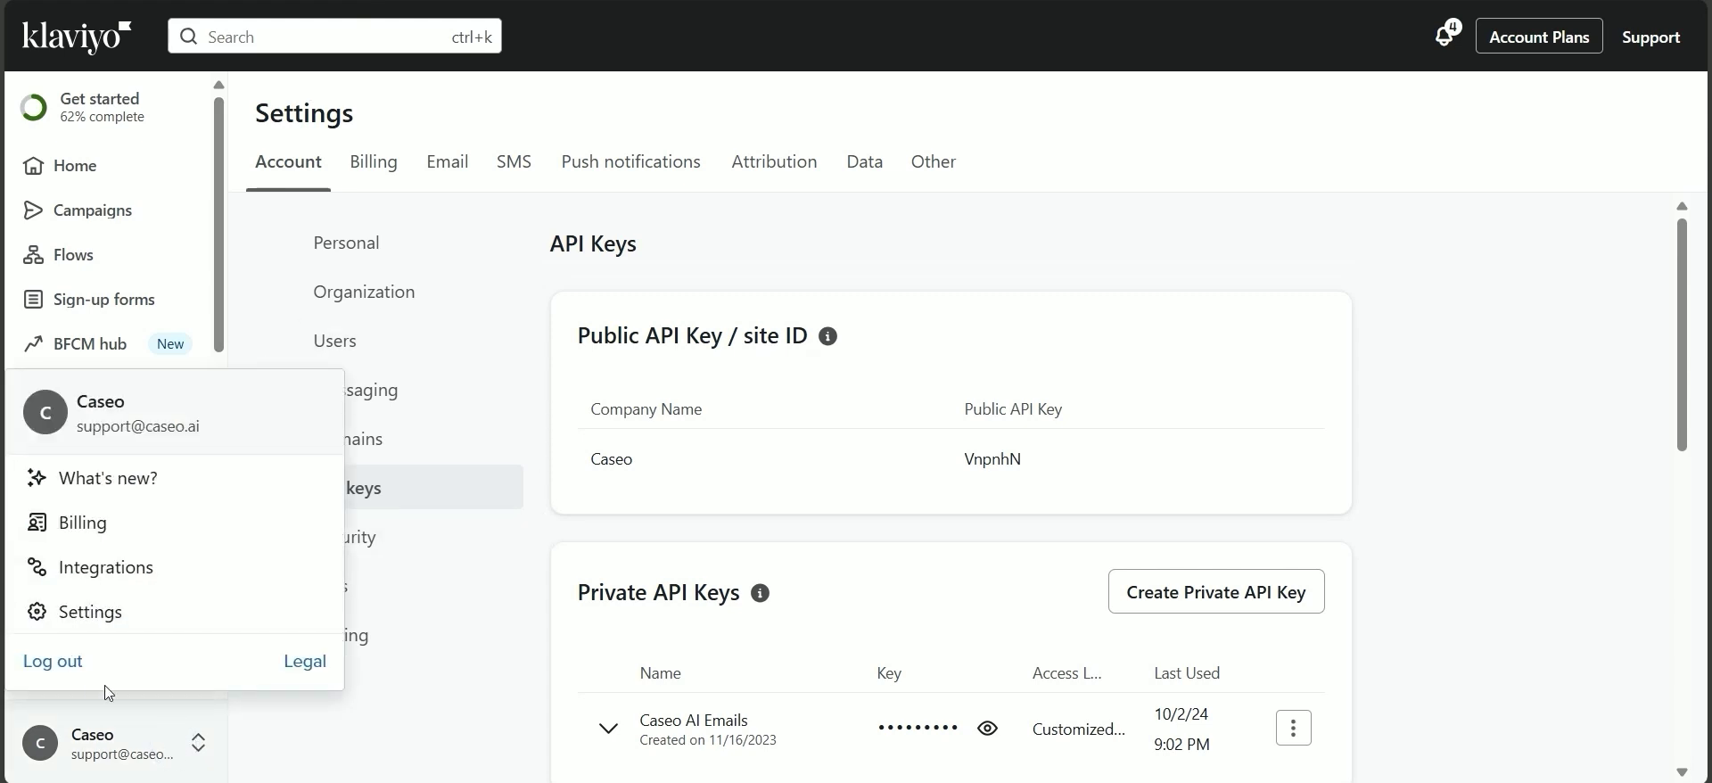
pyautogui.click(304, 742)
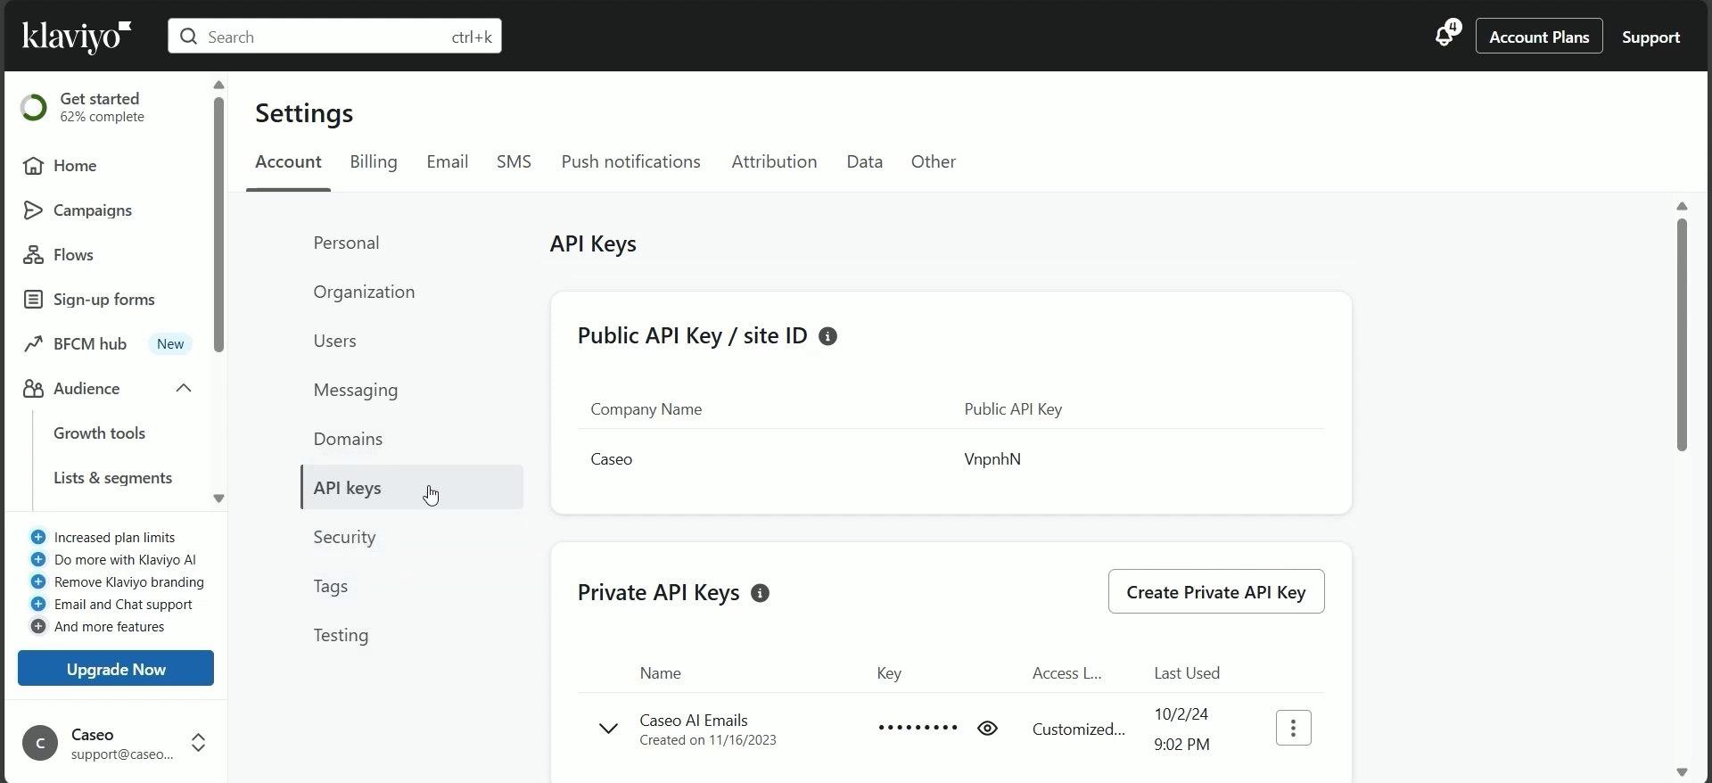
pyautogui.scroll(-1, 1150, 390)
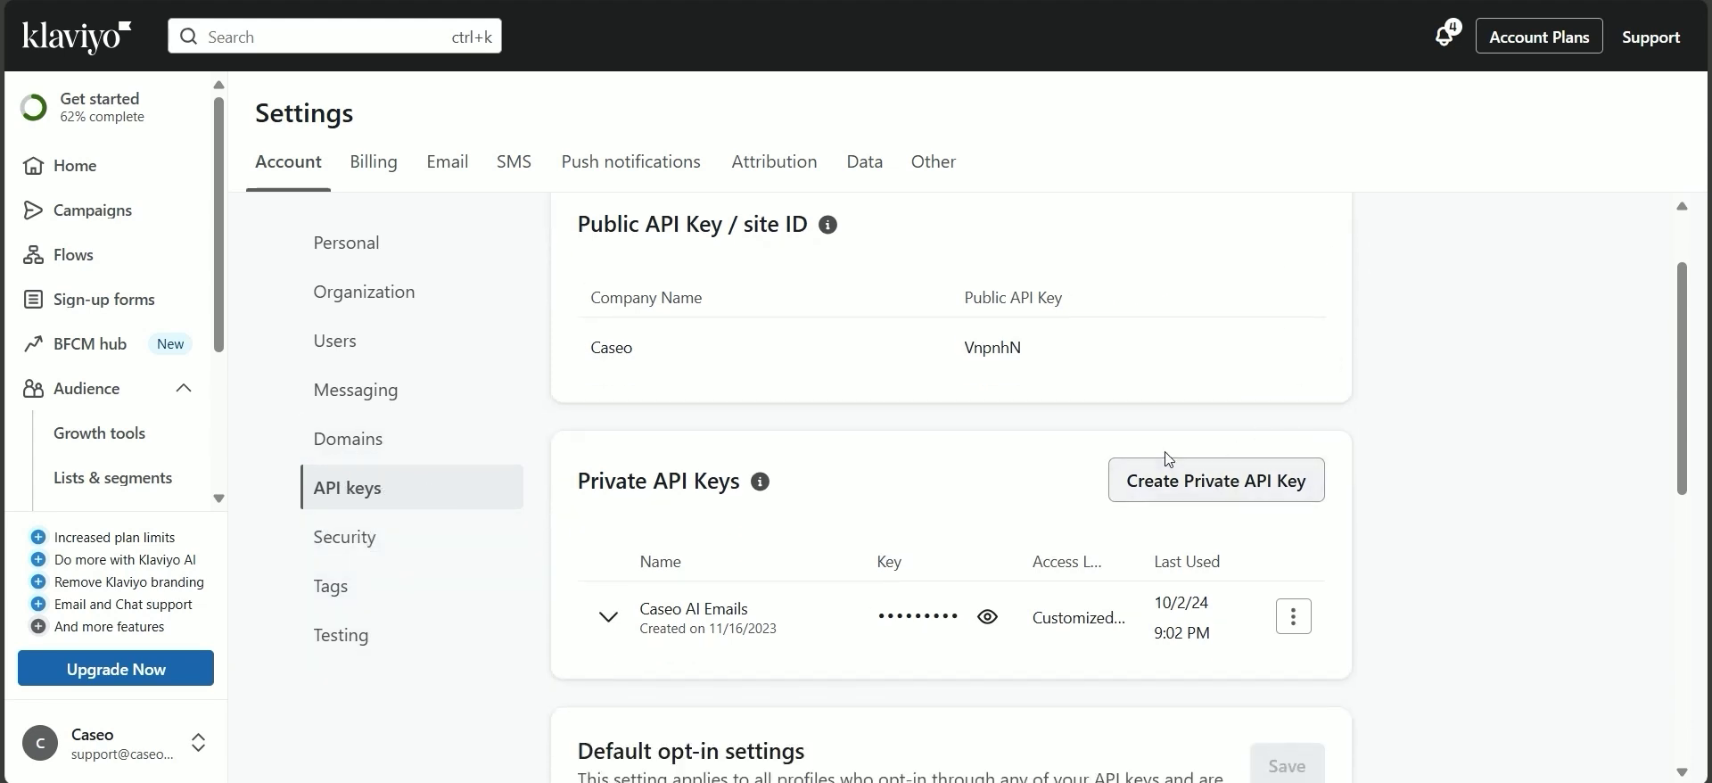
pyautogui.click(1245, 486)
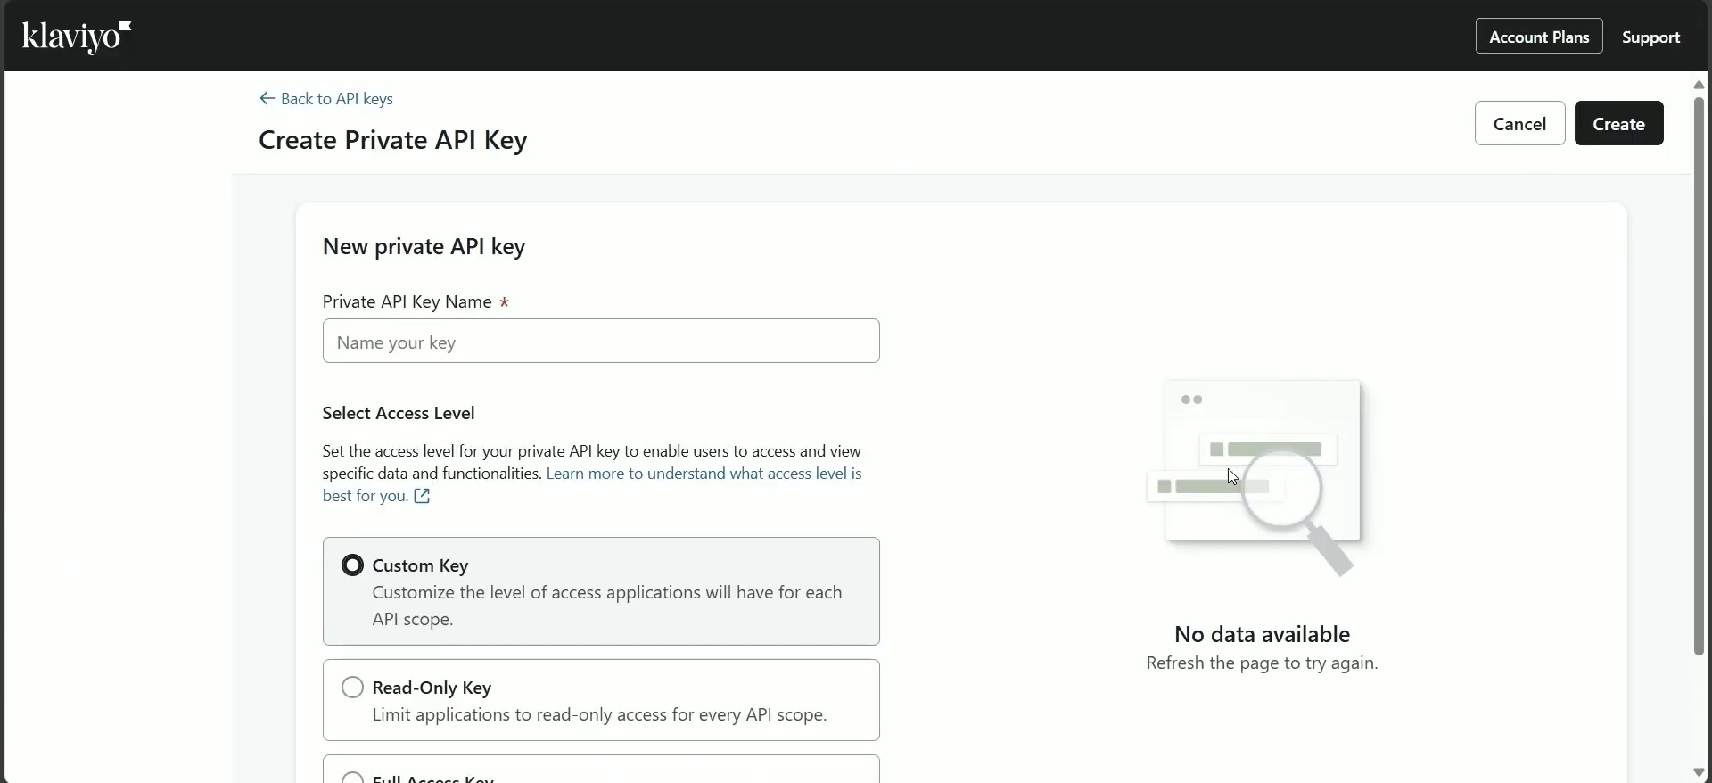
pyautogui.click(625, 343)
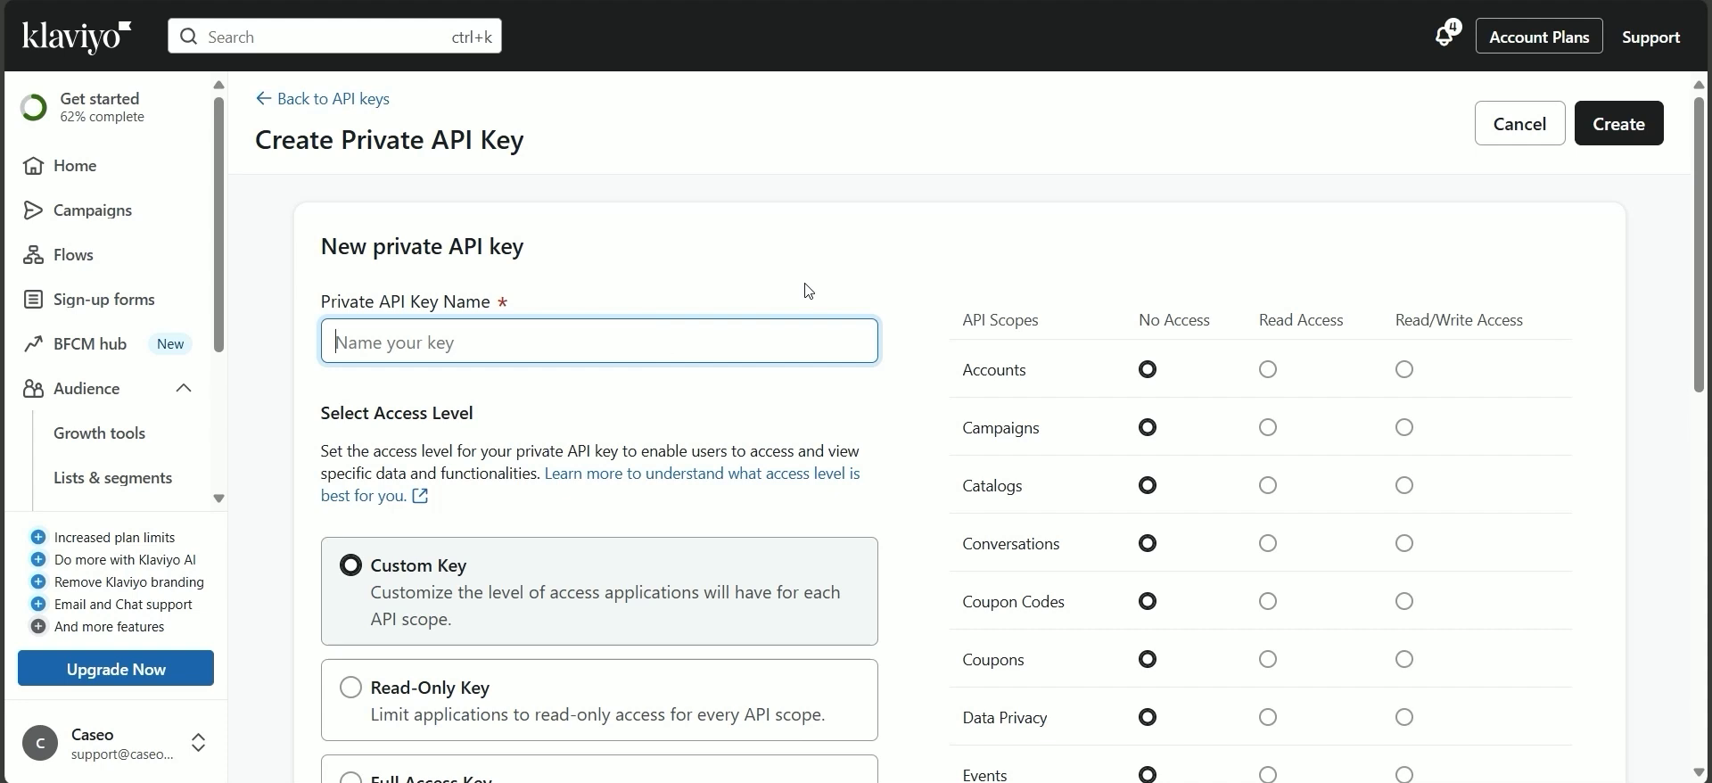
pyautogui.write('Demo API')
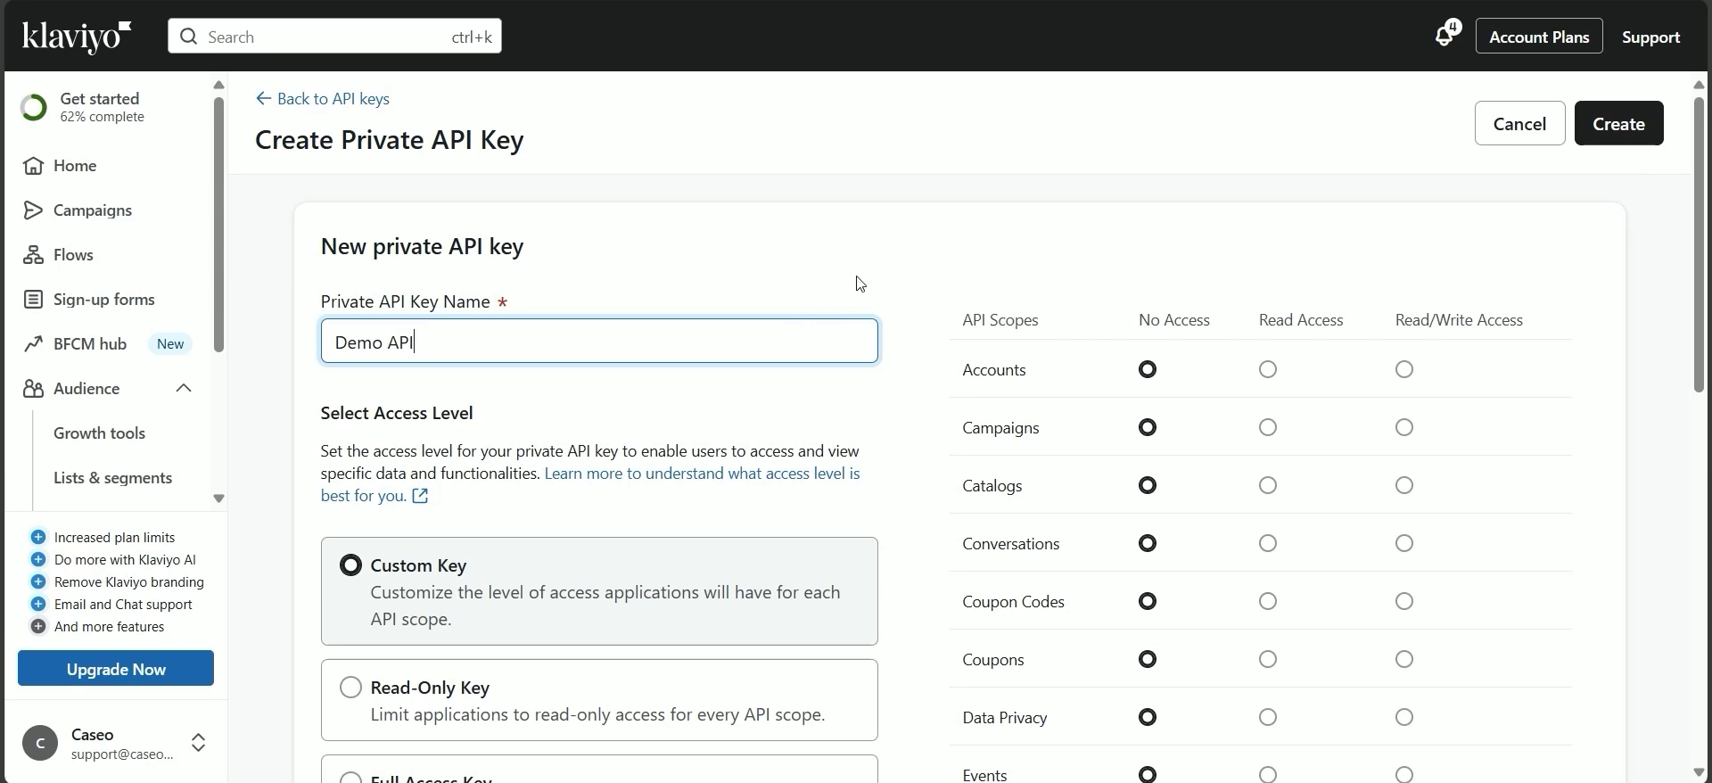
# Give the key Read/Write Access for the List and Profiles scopes.
pyautogui.scroll(-5, 909, 241)
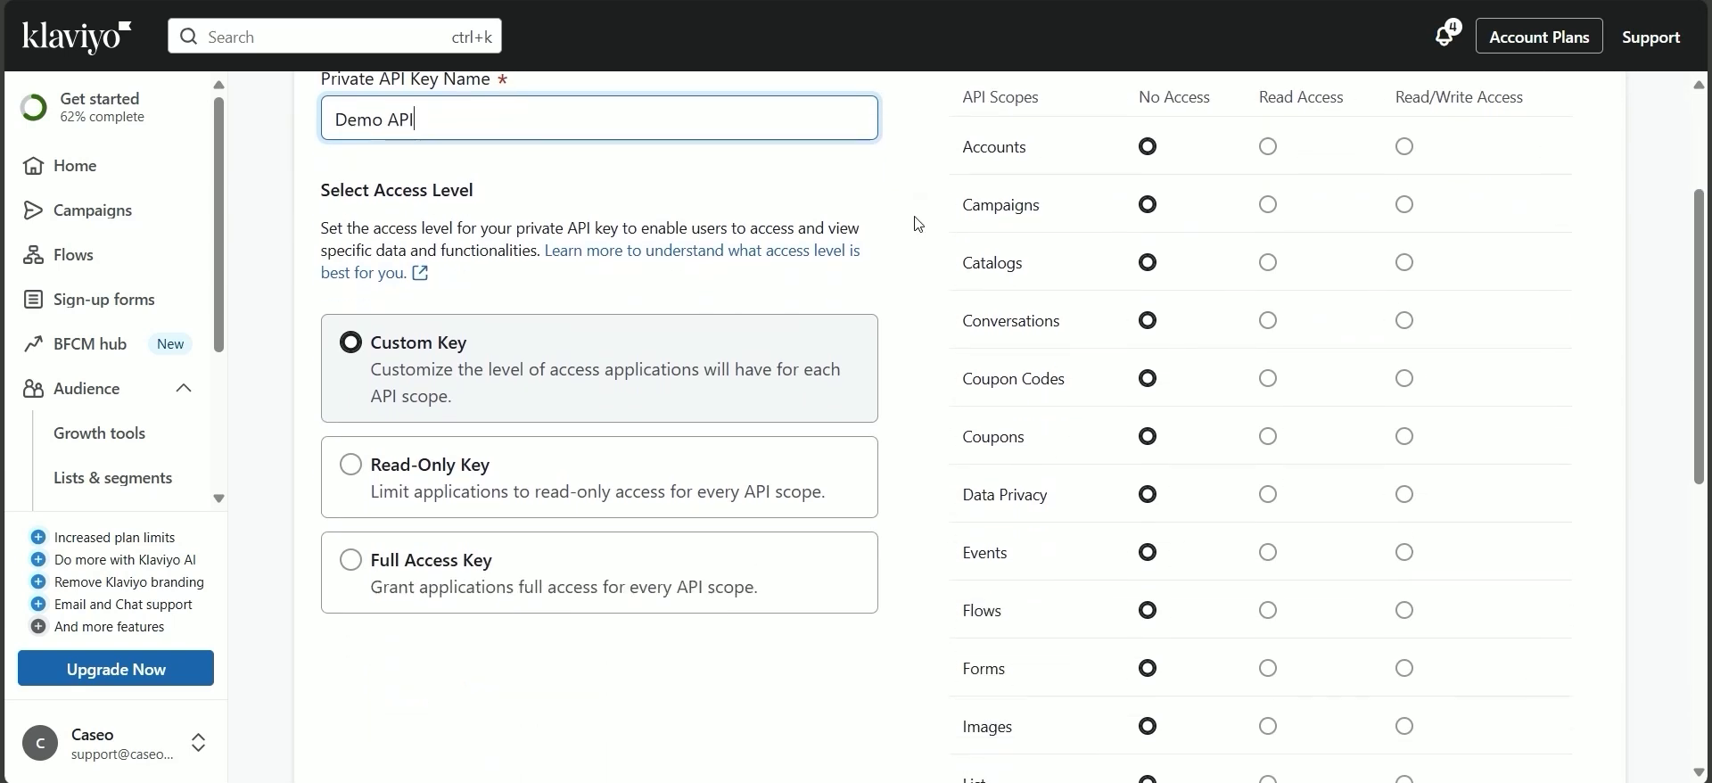
pyautogui.scroll(-3, 973, 326)
pyautogui.doubleClick(973, 340)
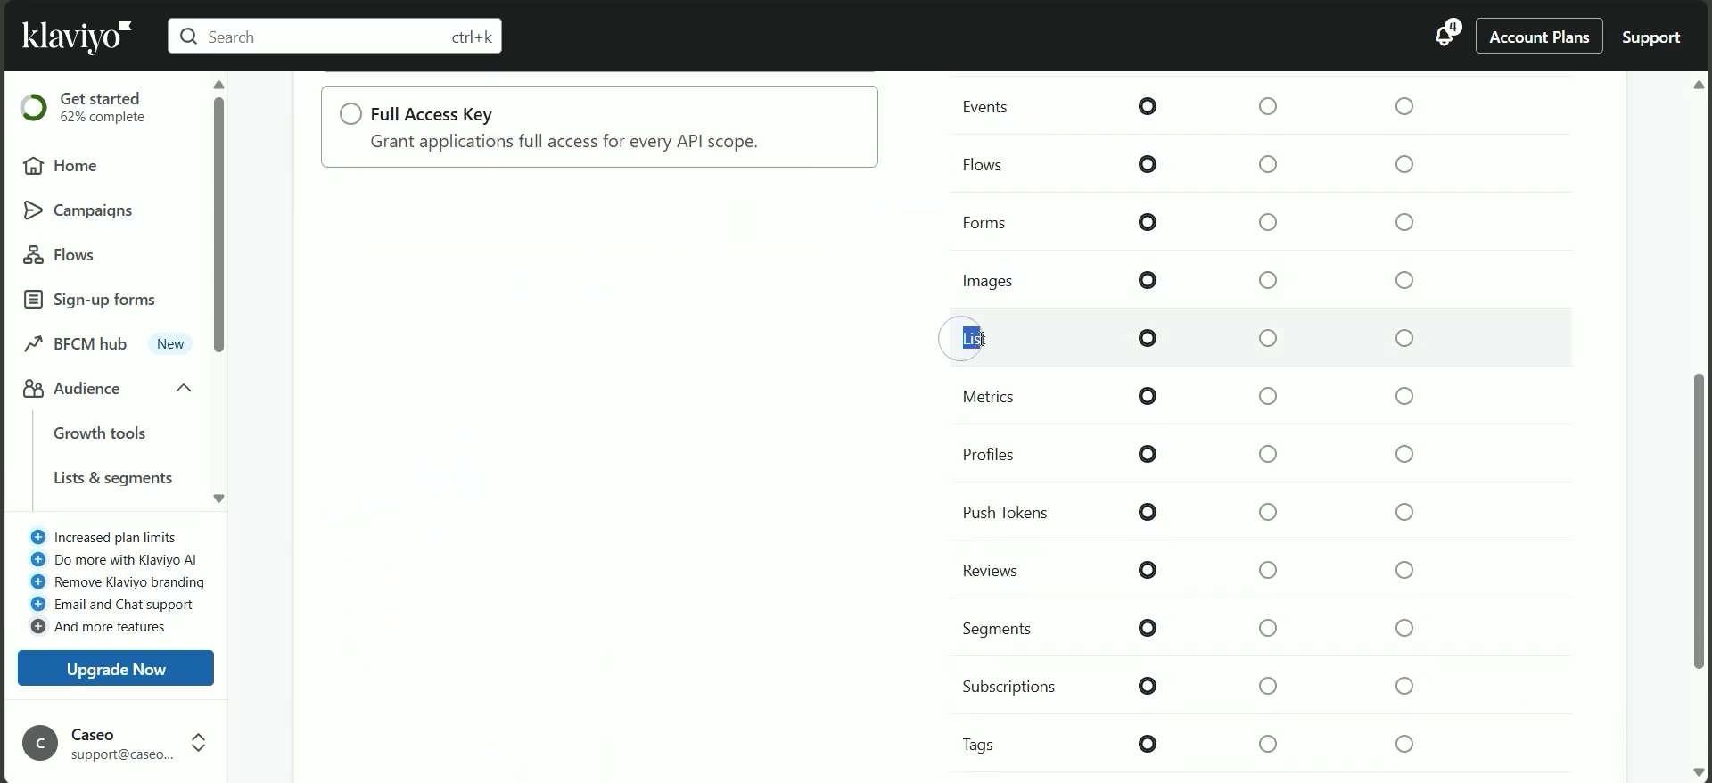
pyautogui.moveTo(968, 459); pyautogui.dragTo(1021, 467)
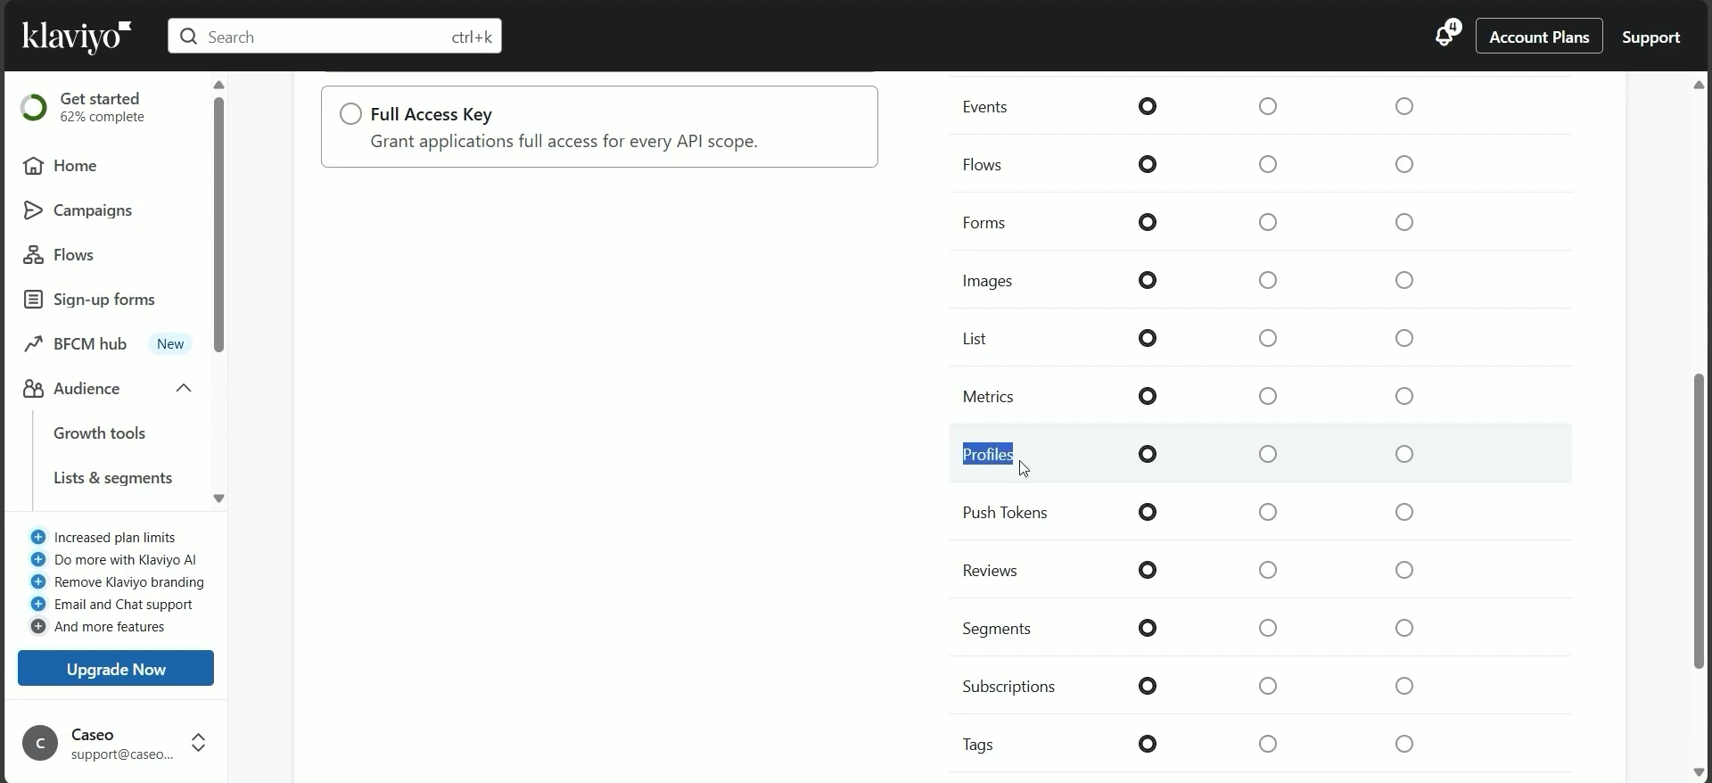
pyautogui.click(1405, 338)
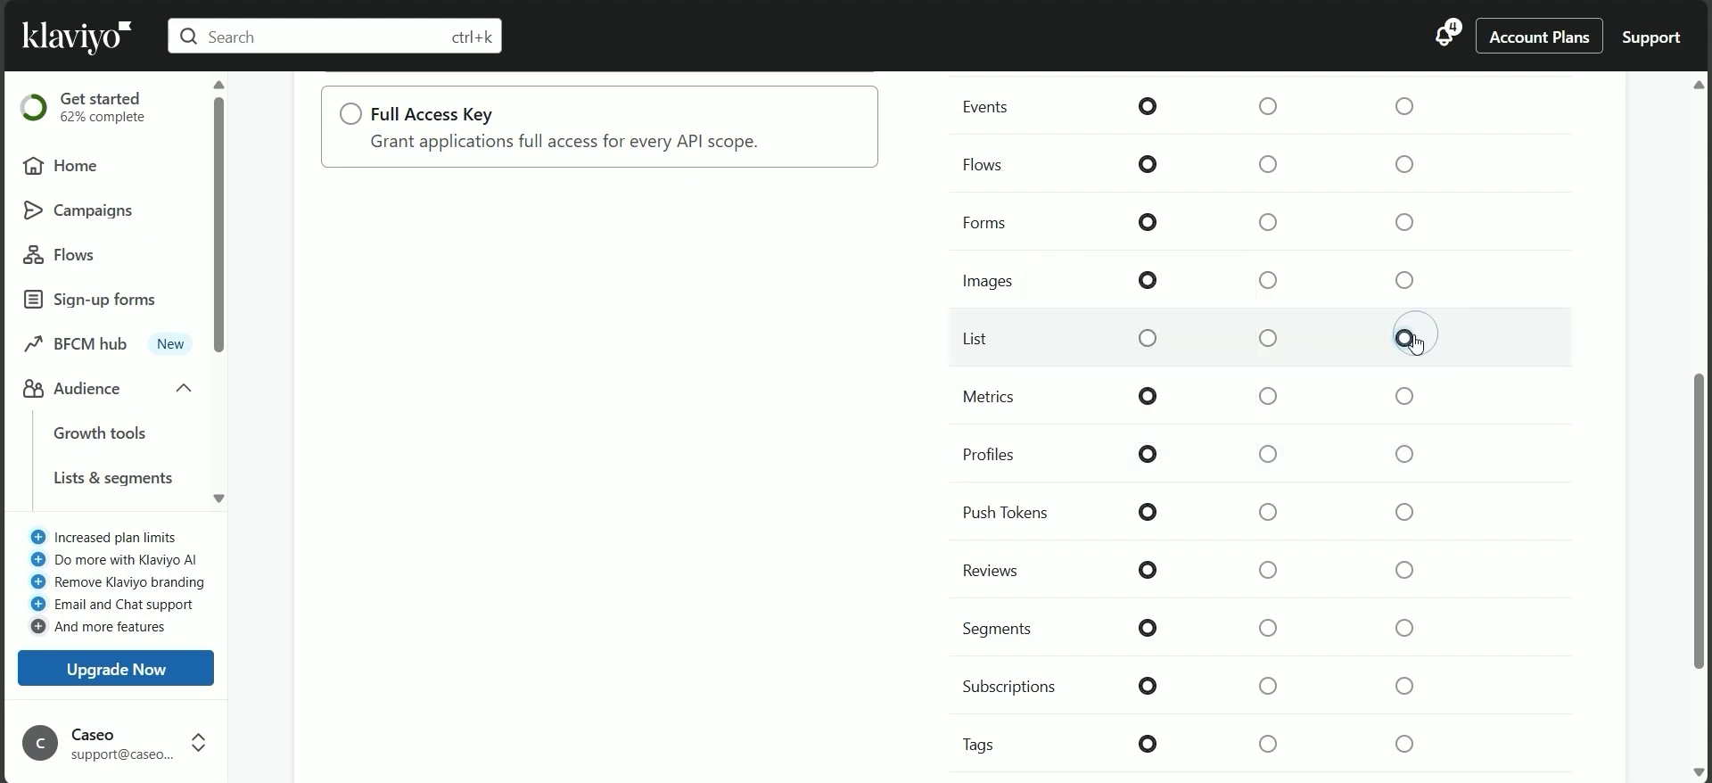
pyautogui.click(1405, 454)
# Create the Demo API key and copy the generated private key.
pyautogui.scroll(6, 1504, 424)
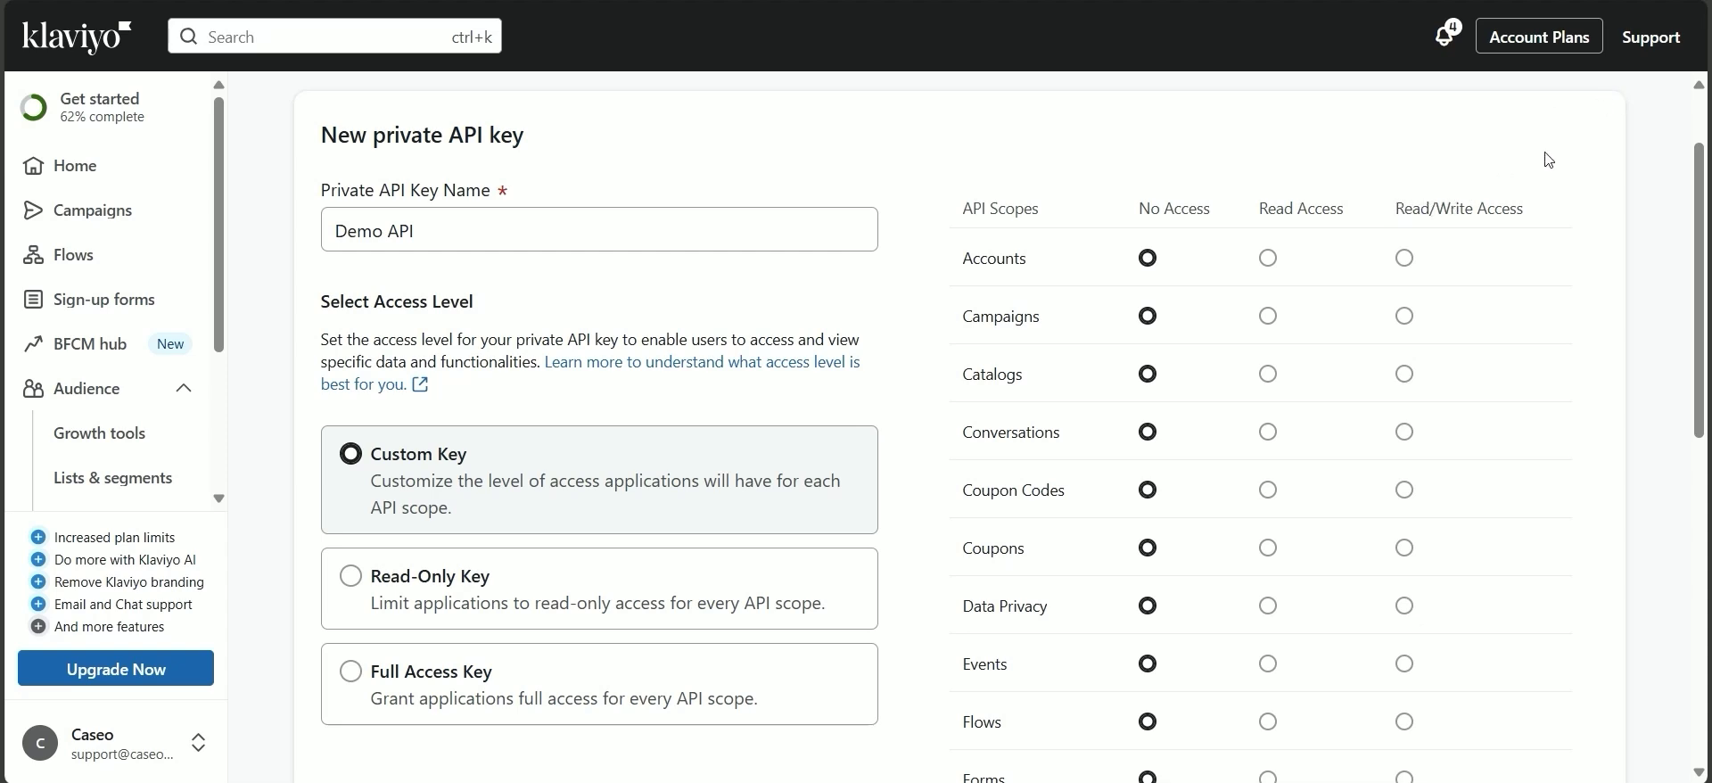
pyautogui.scroll(2, 1550, 159)
pyautogui.click(1623, 126)
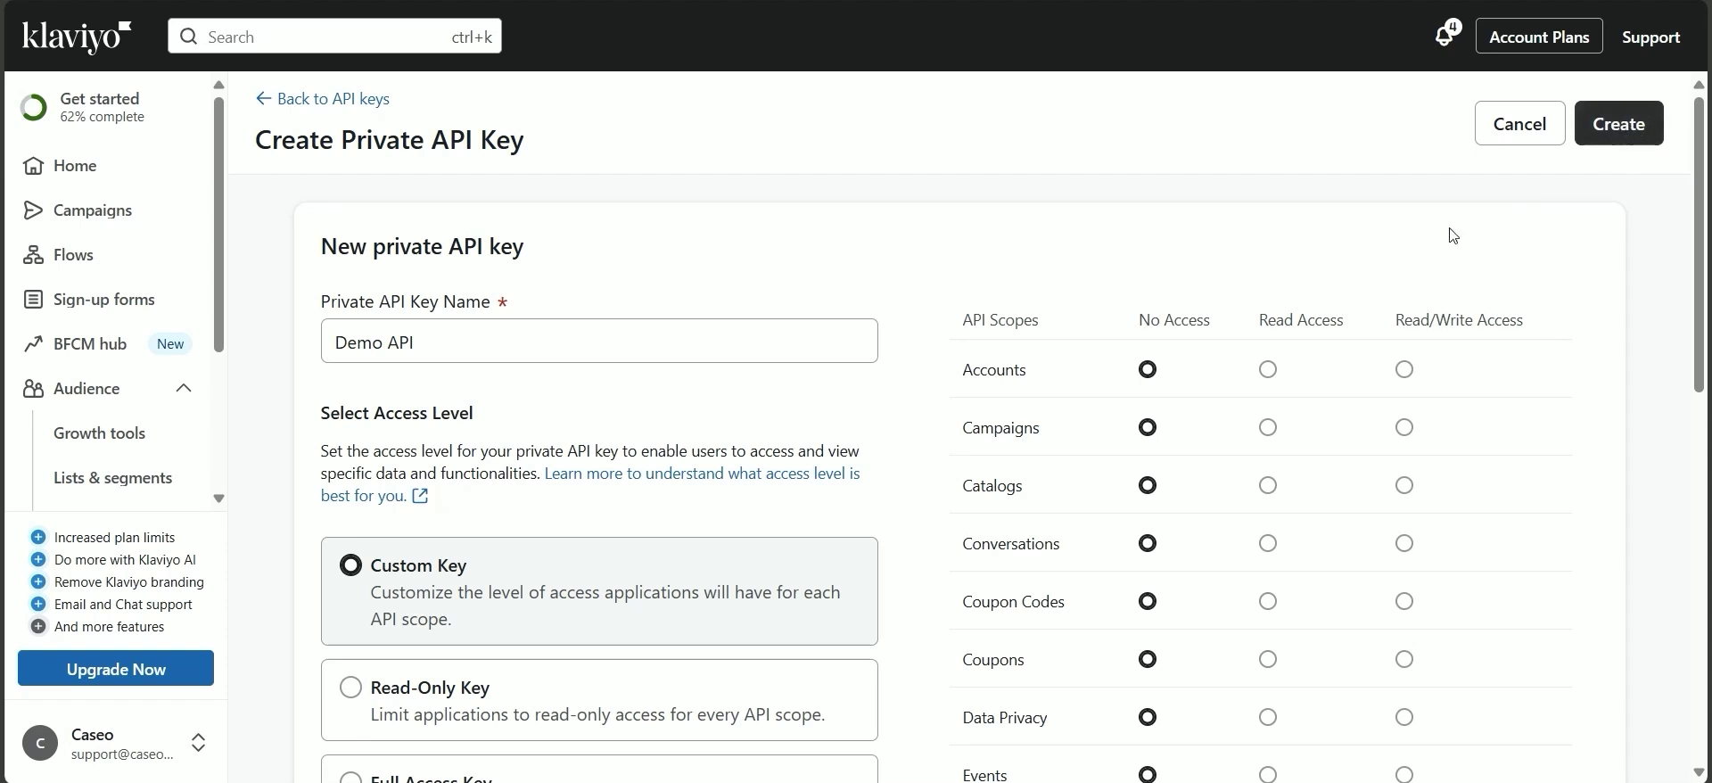
pyautogui.scroll(-1, 999, 308)
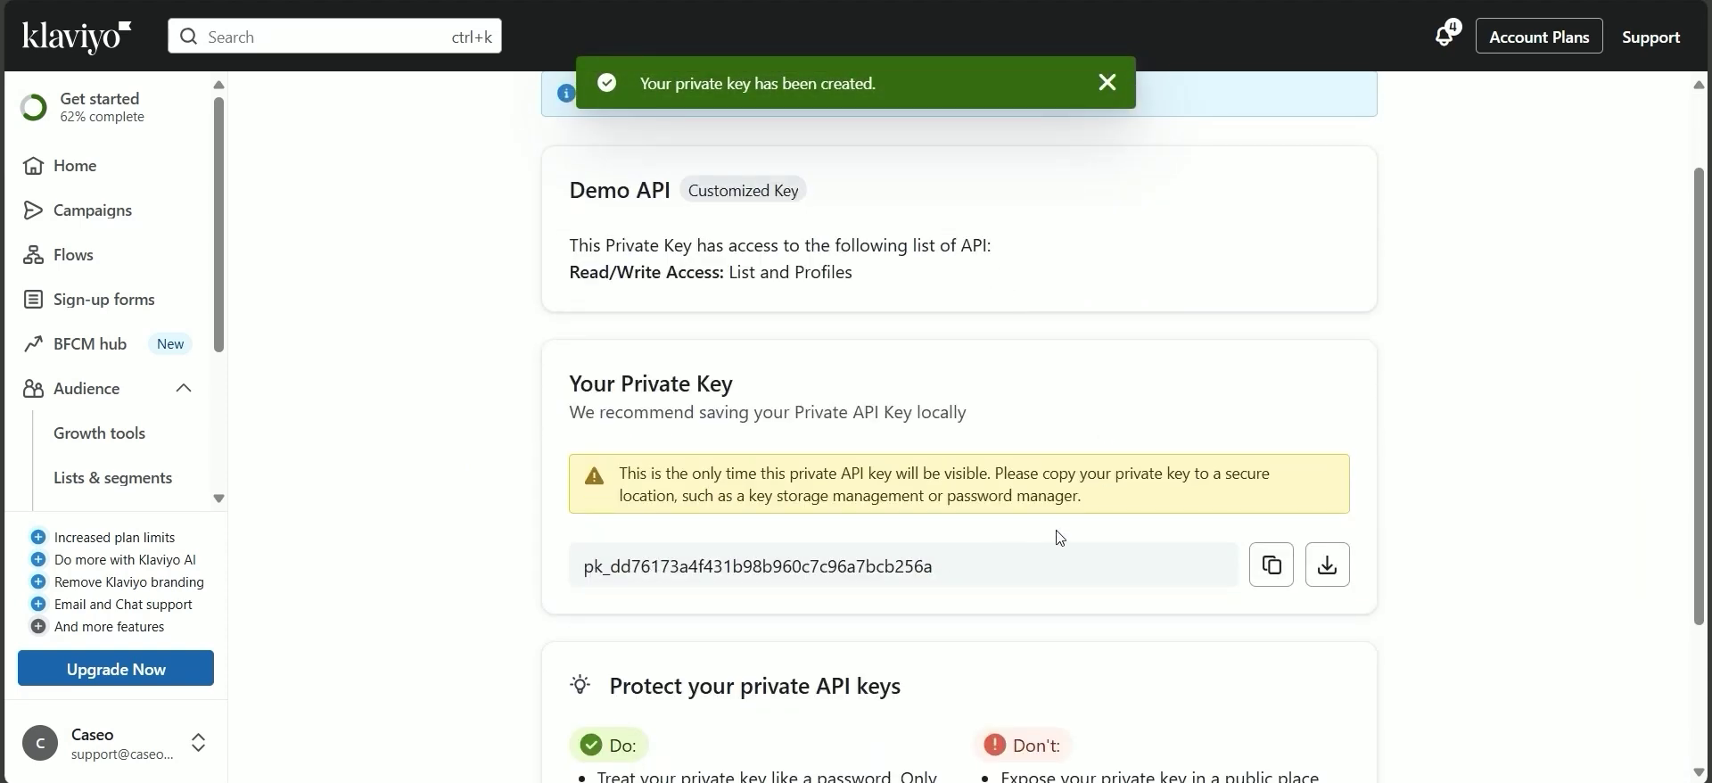
pyautogui.click(1271, 564)
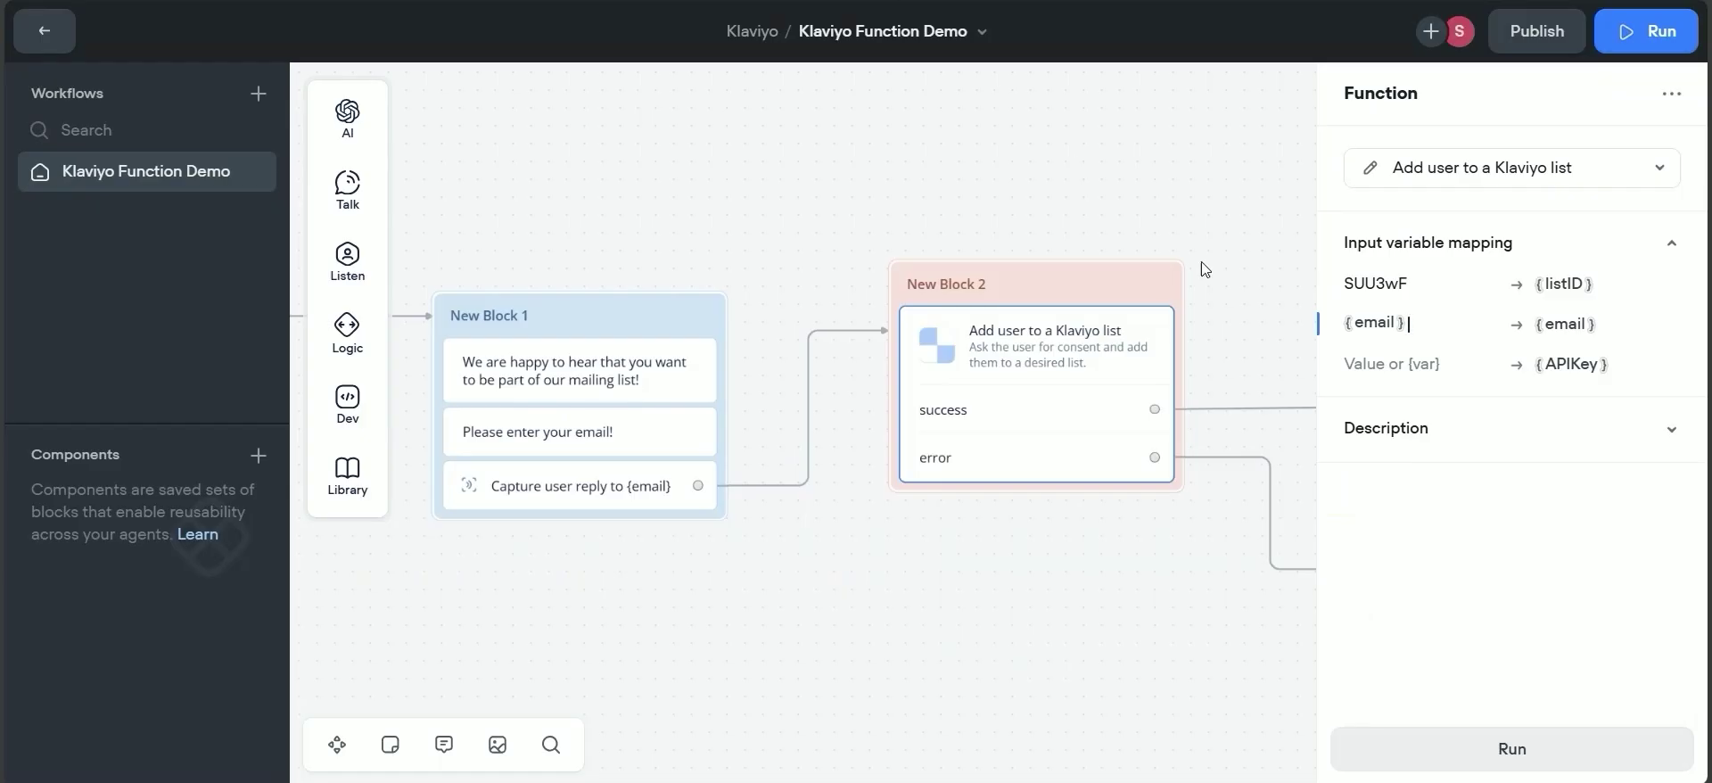
# Paste the copied private key into the APIKey input's value field.
pyautogui.click(1370, 365)
pyautogui.hotkey('ctrl', 'v')
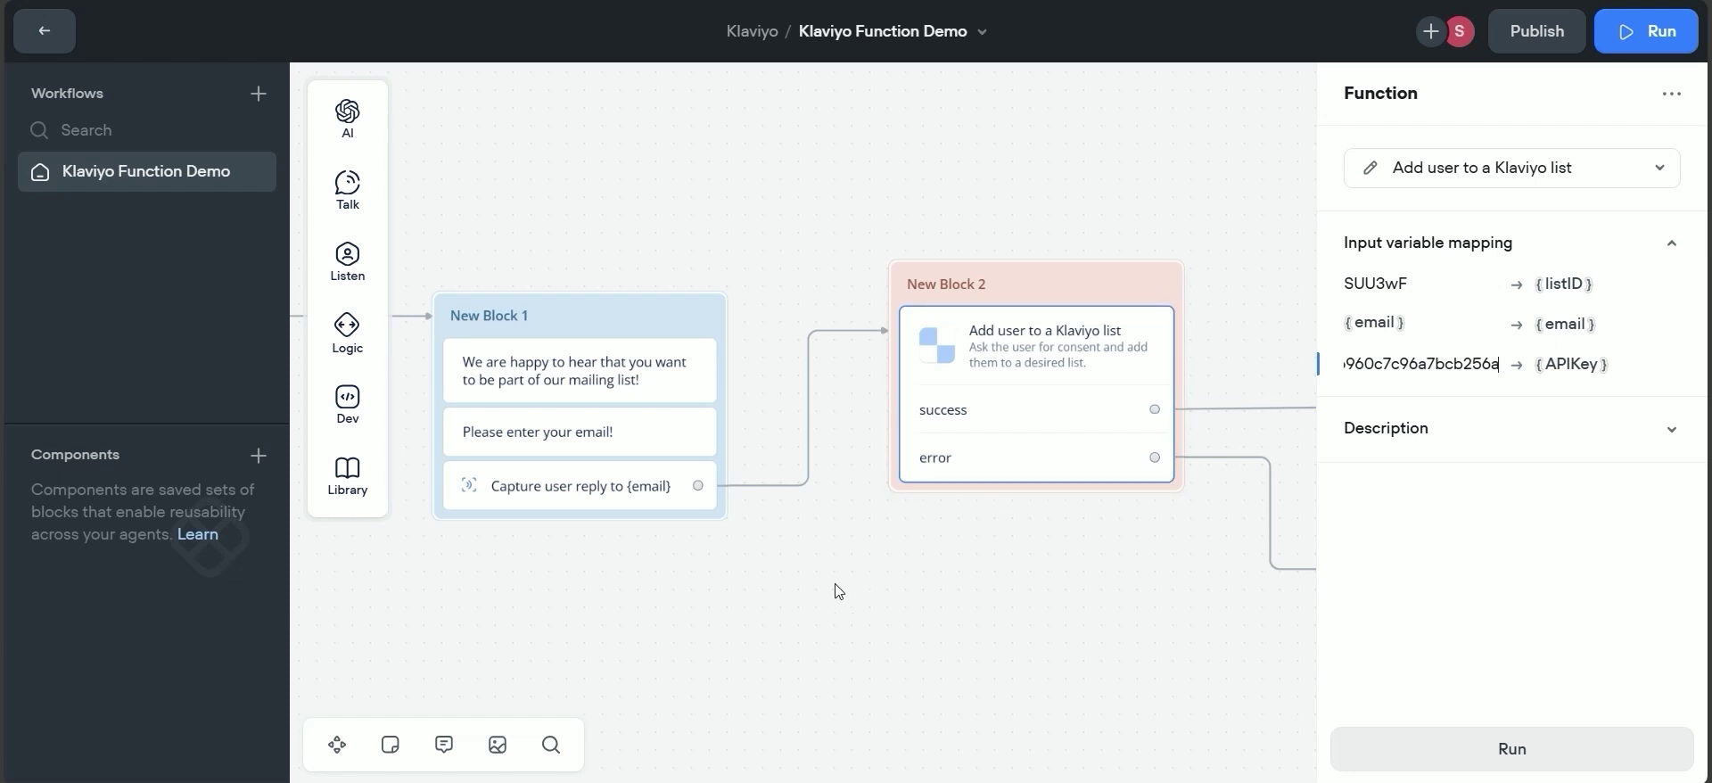
pyautogui.moveTo(745, 593); pyautogui.dragTo(1021, 590)
pyautogui.moveTo(1049, 188); pyautogui.dragTo(1075, 132)
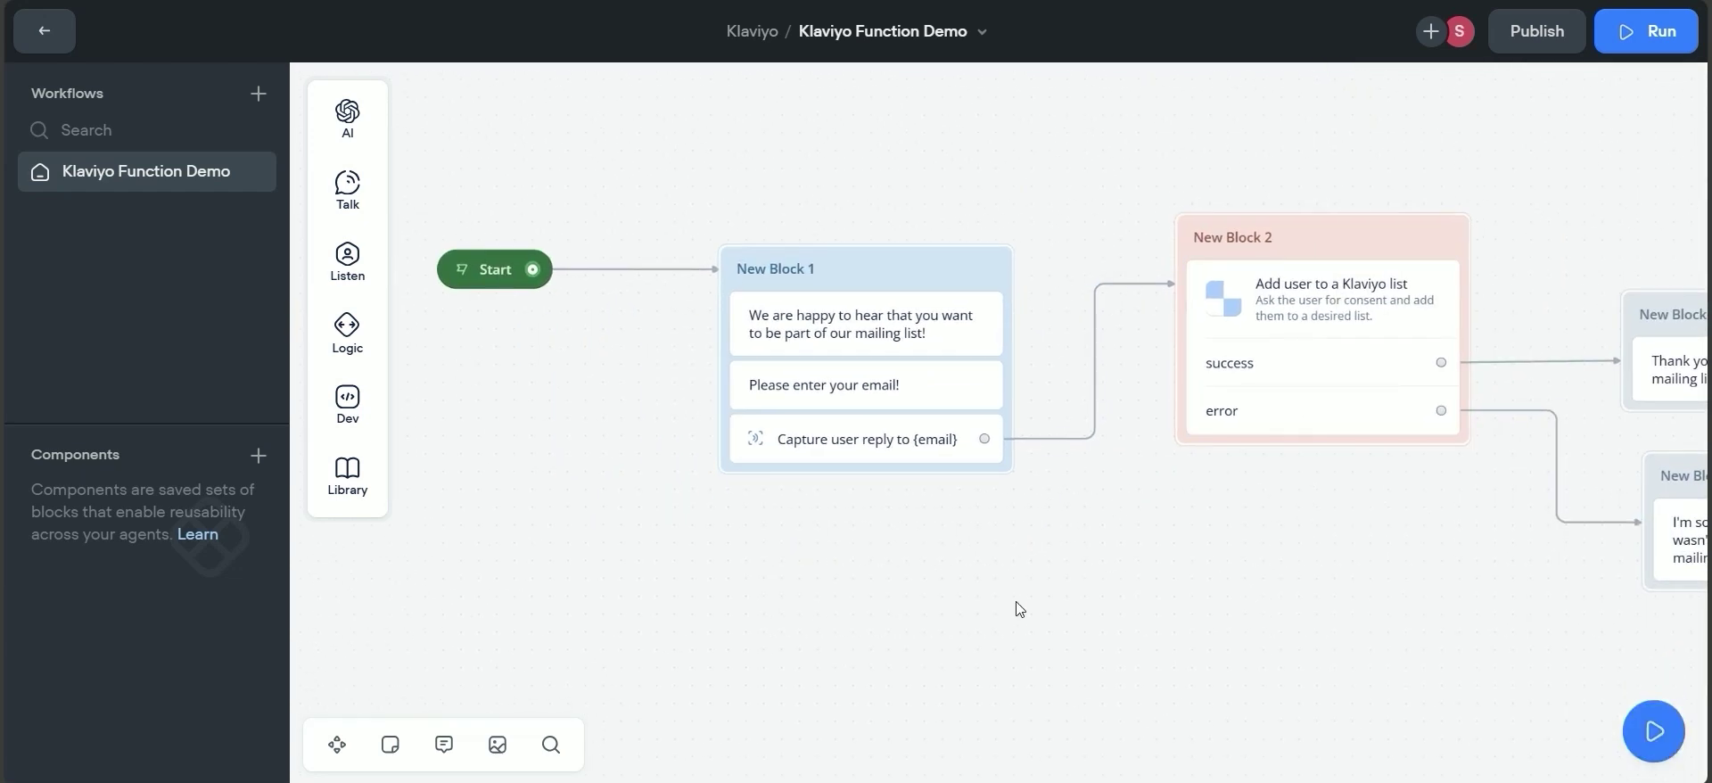
pyautogui.moveTo(1020, 609); pyautogui.dragTo(1054, 606)
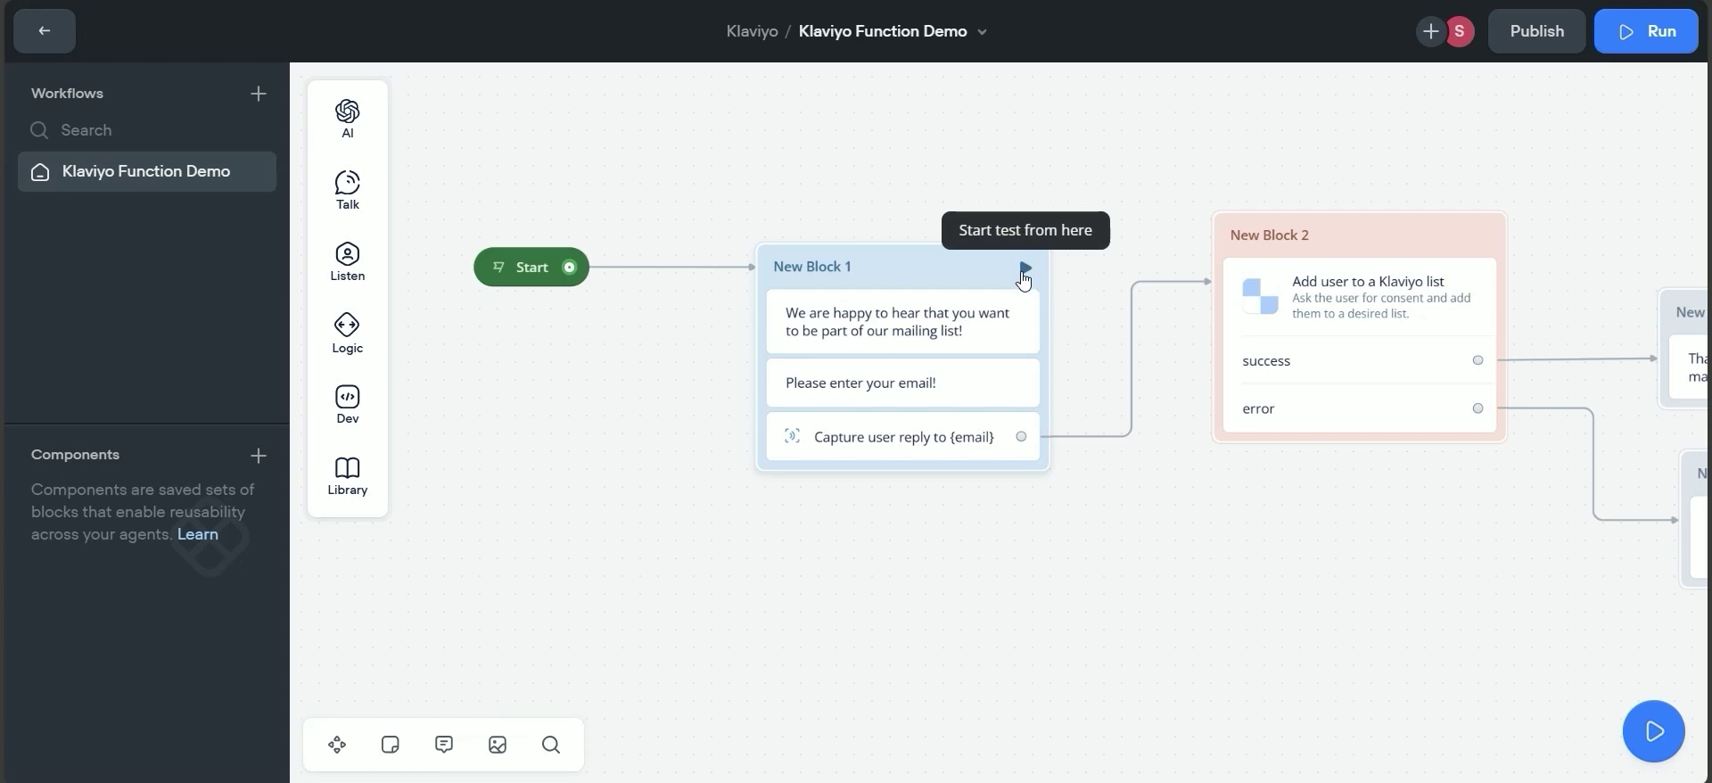
# Start a test run from New Block 1 and send a test Gmail address as the reply.
pyautogui.click(1025, 269)
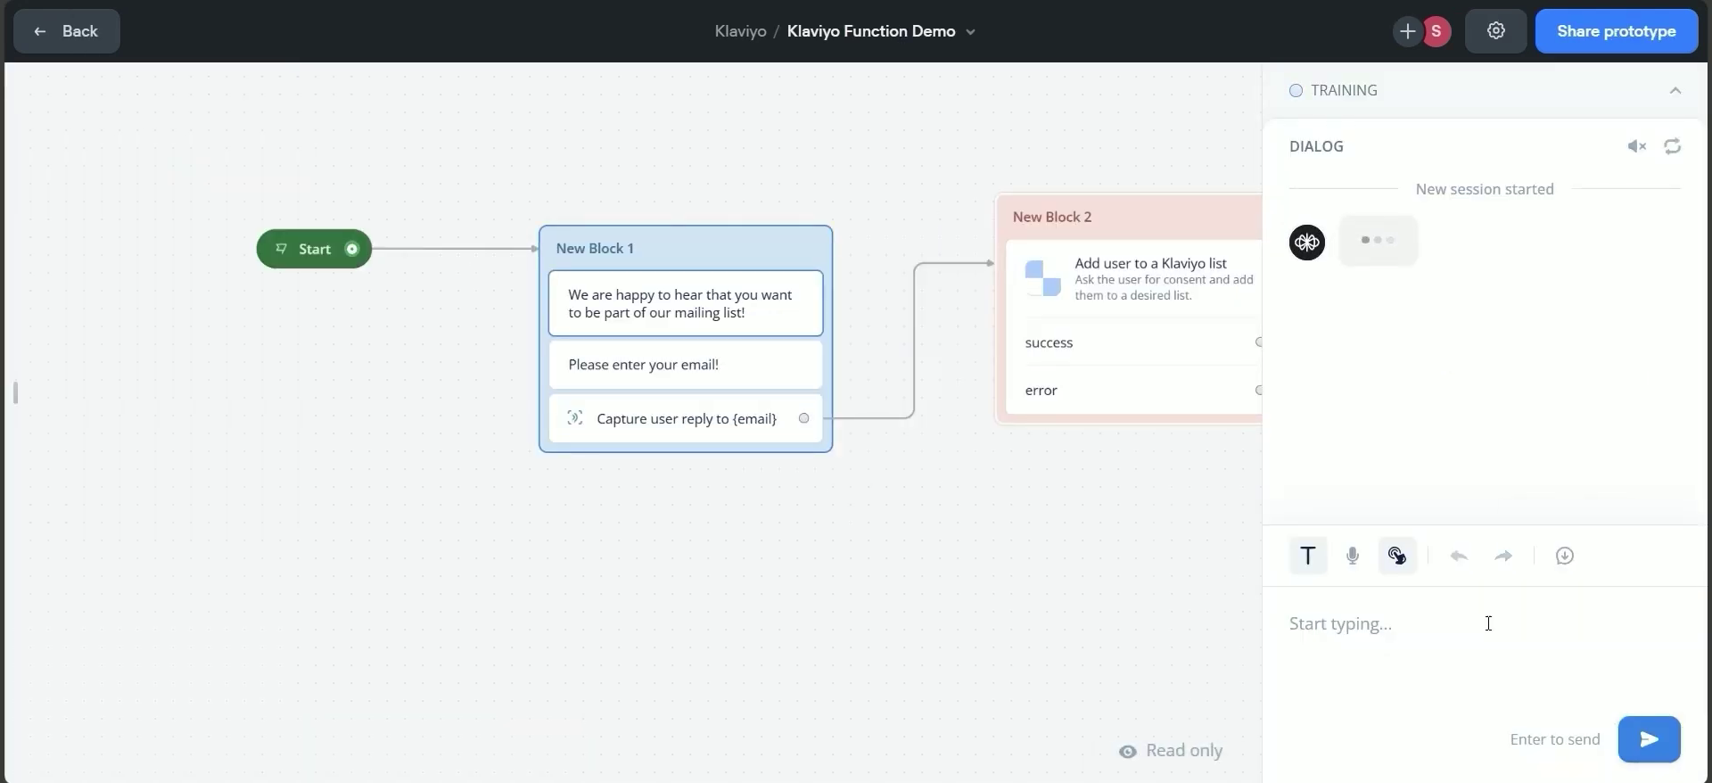
pyautogui.click(1468, 643)
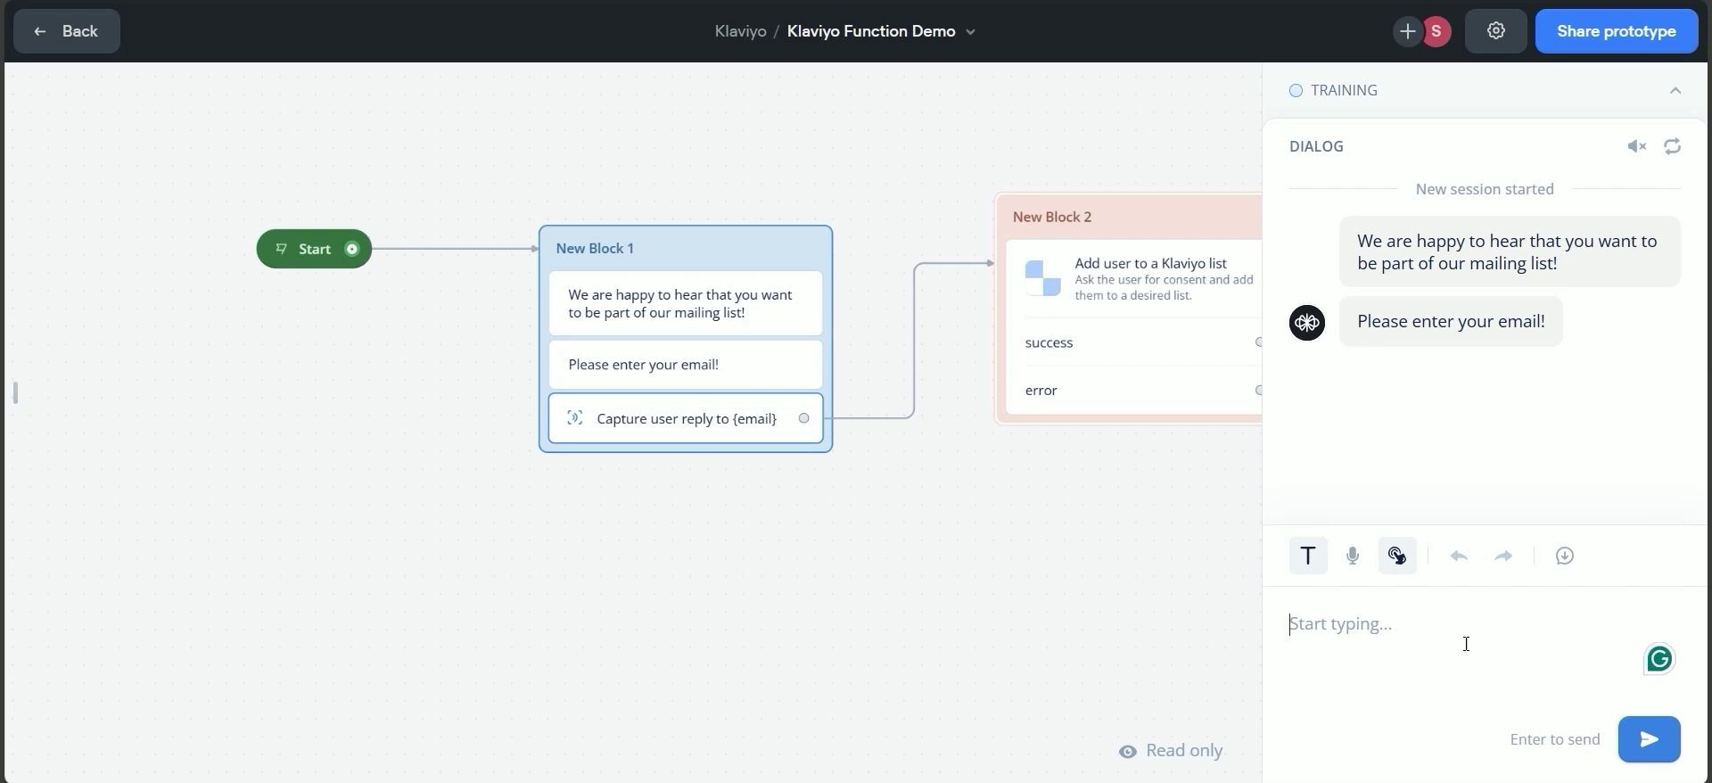
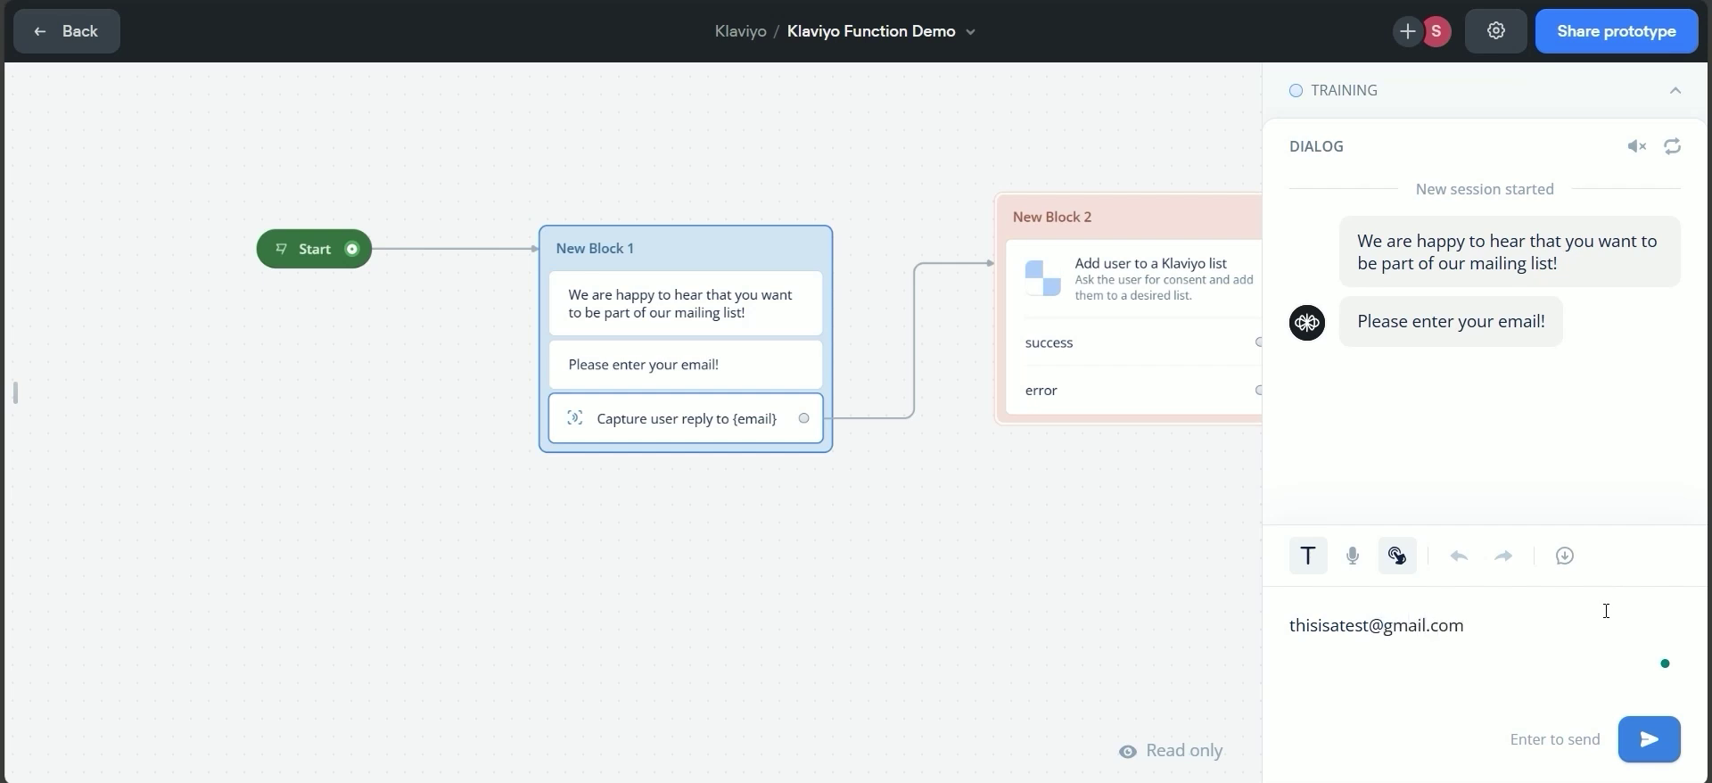
pyautogui.click(1646, 742)
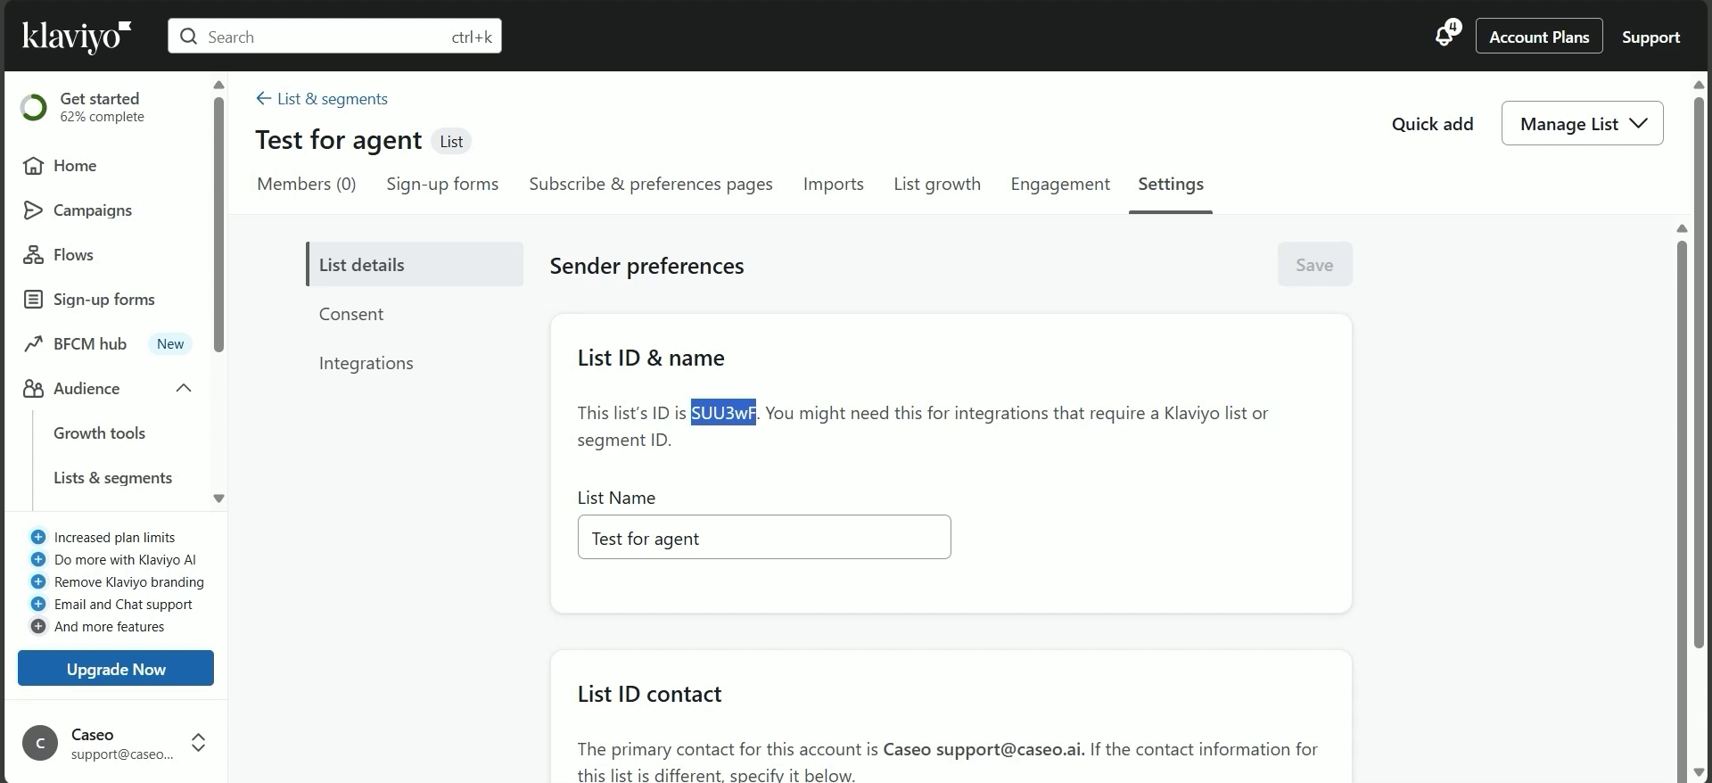
# Reload the list page and open its Members (1) tab.
pyautogui.press('F5')
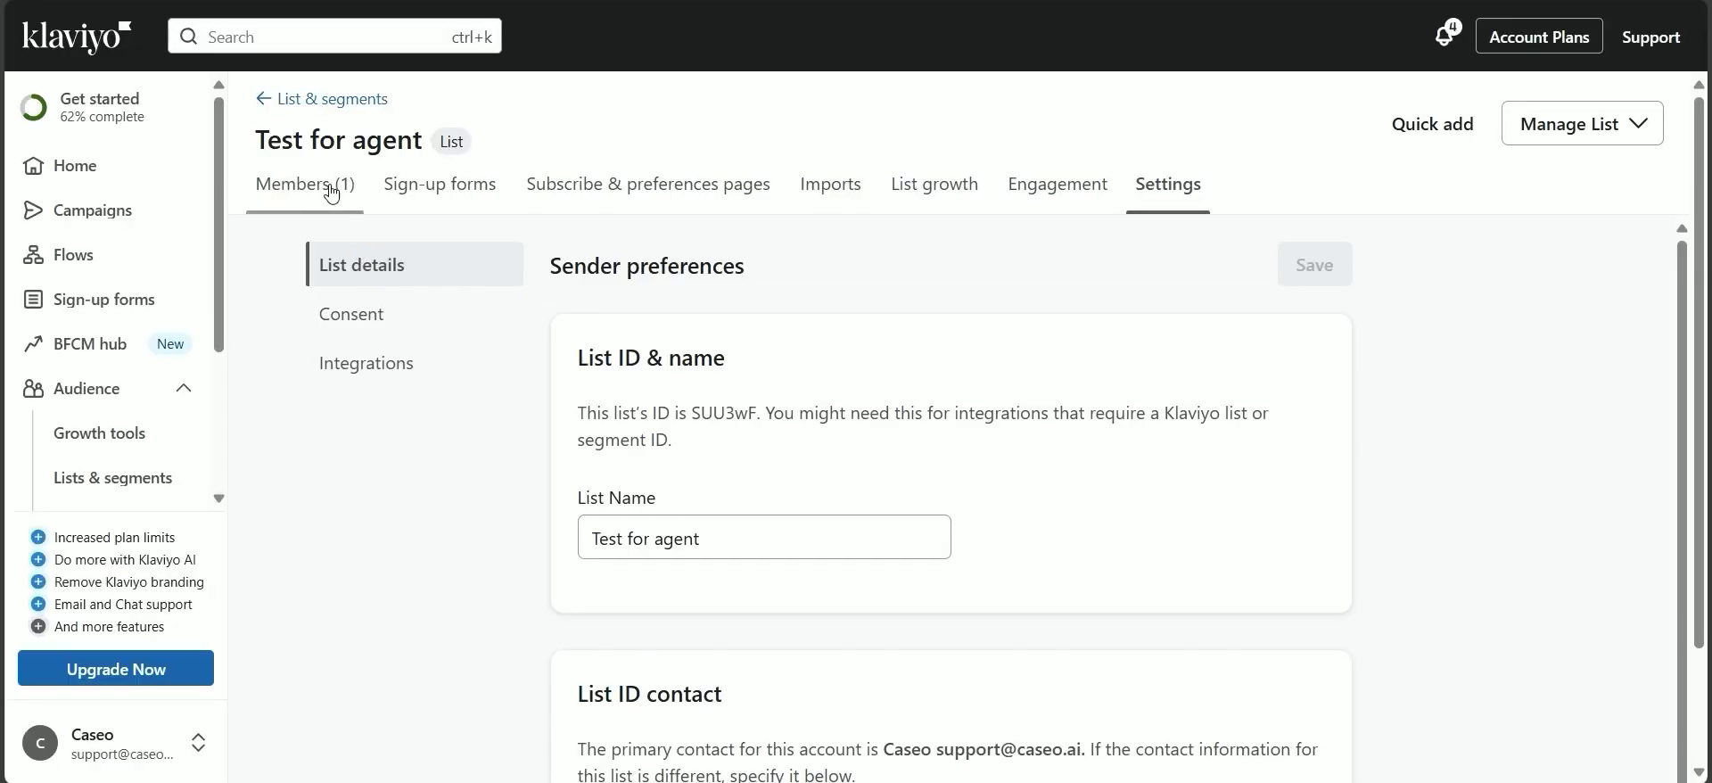
pyautogui.click(332, 189)
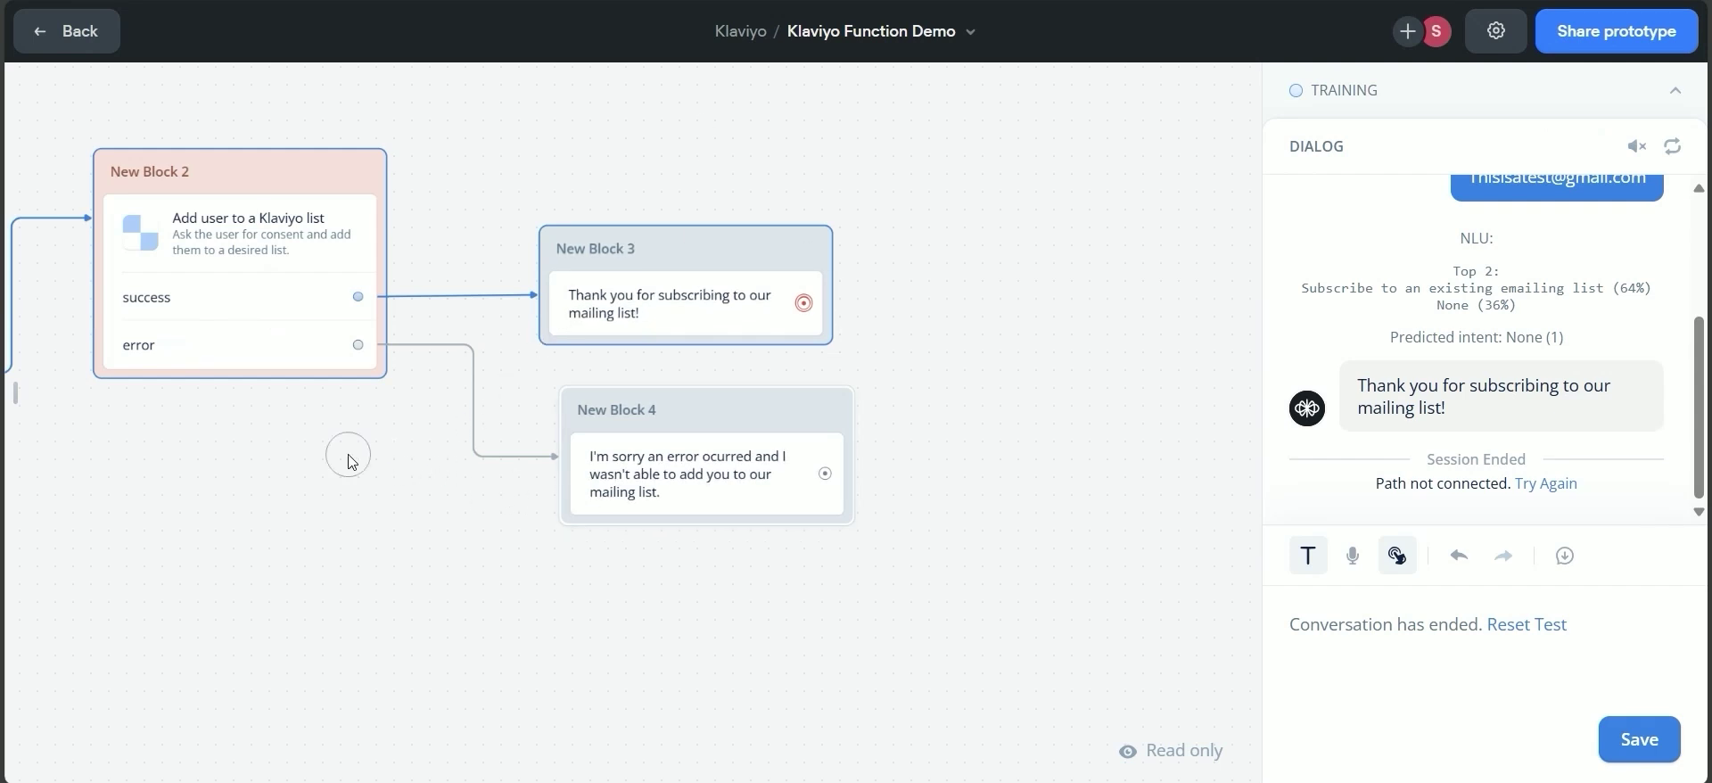
# Pan the canvas to show New Block 2 with its success and error blocks.
pyautogui.moveTo(351, 457); pyautogui.dragTo(574, 469)
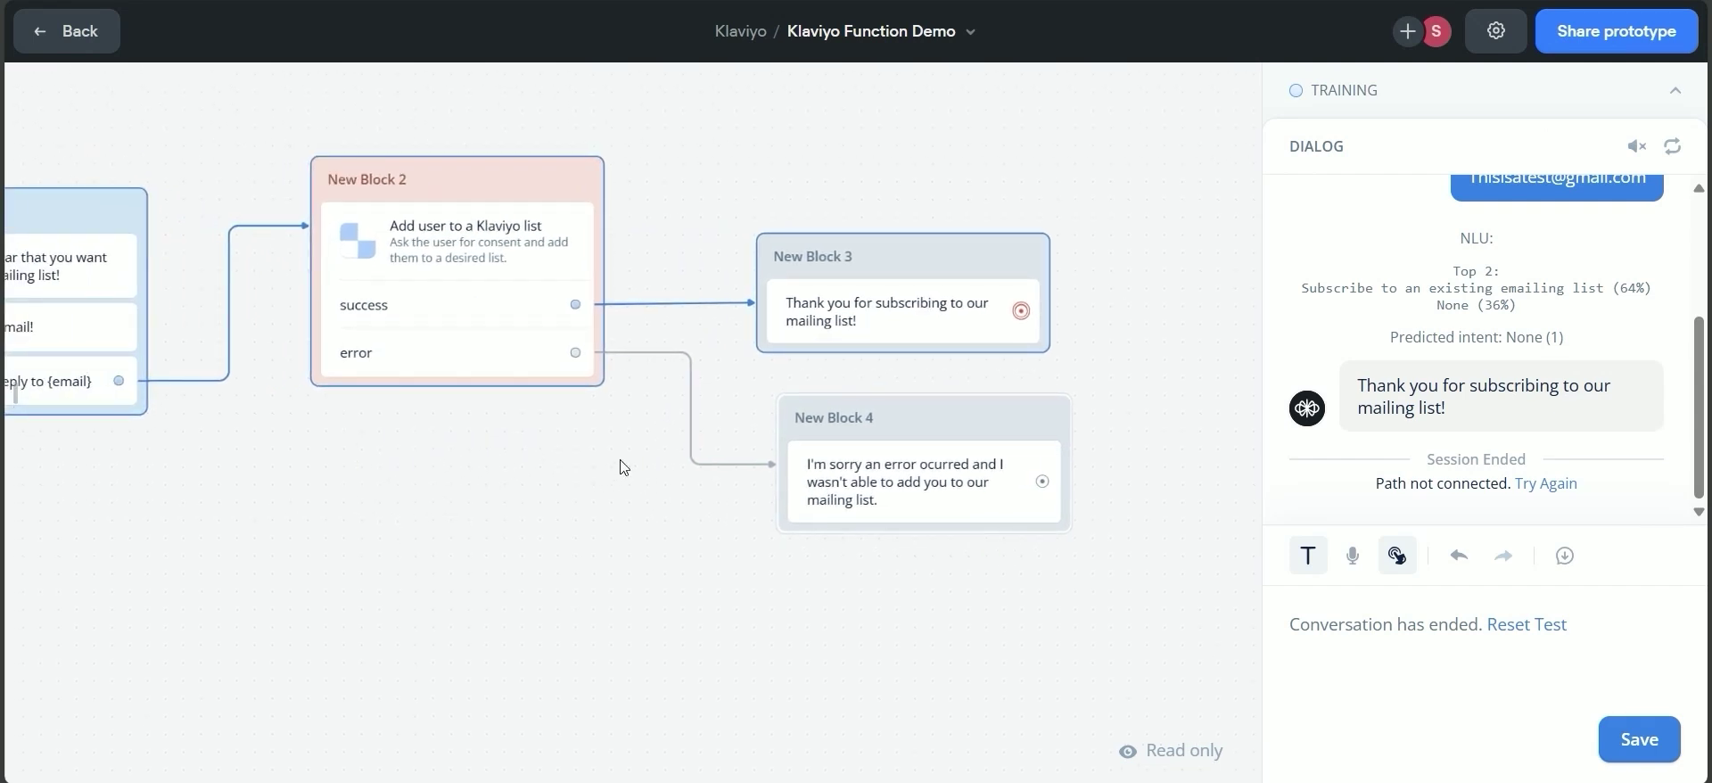